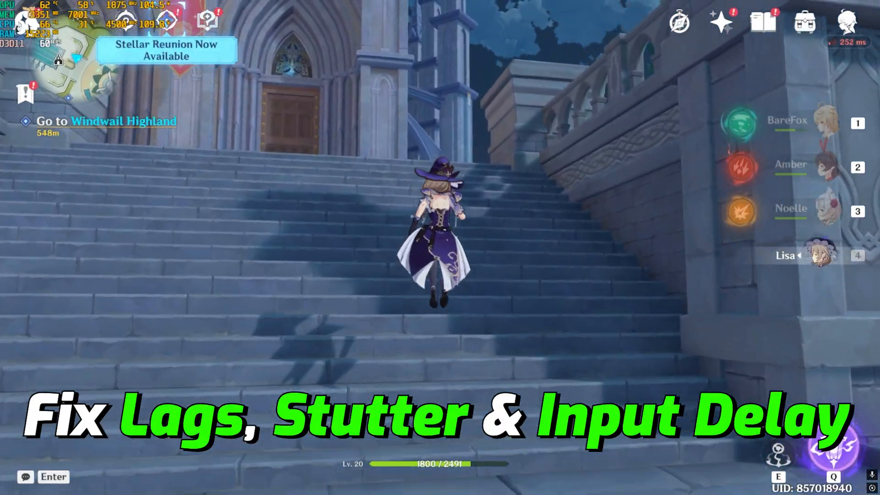
# Run the character up the stairs, jump onto the parapet and turn the camera toward the town and statue
pyautogui.press('w')
pyautogui.press('w')
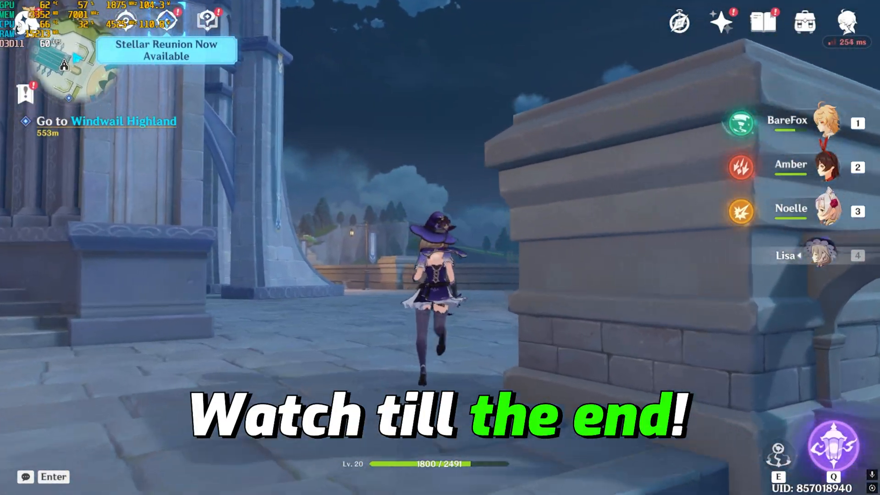
pyautogui.press('w')
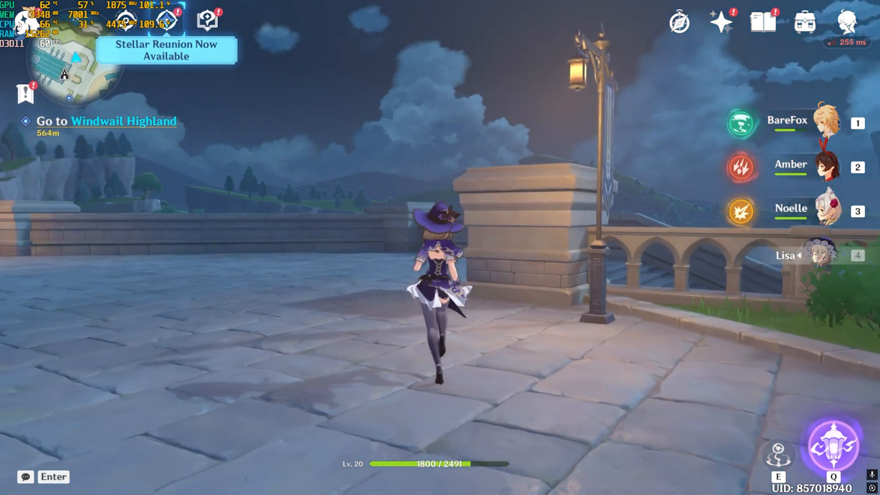
pyautogui.press('w')
pyautogui.press('space')
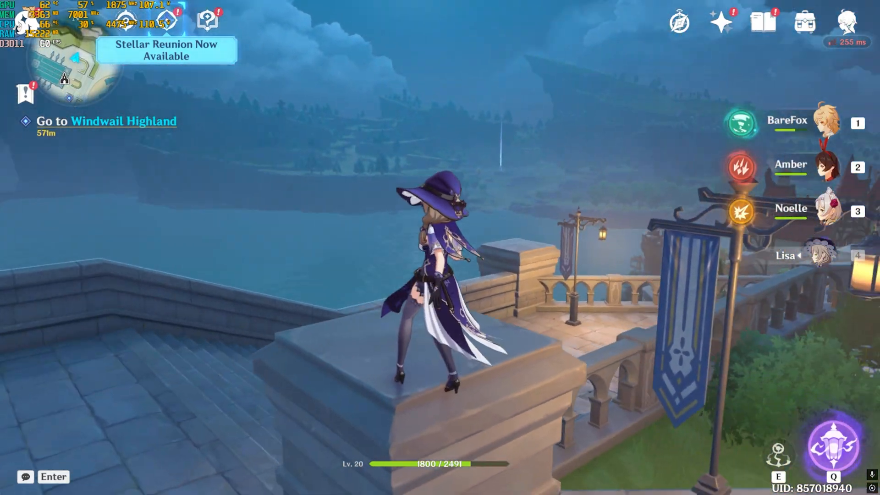
pyautogui.moveTo(440, 247); pyautogui.dragTo(206, 247)
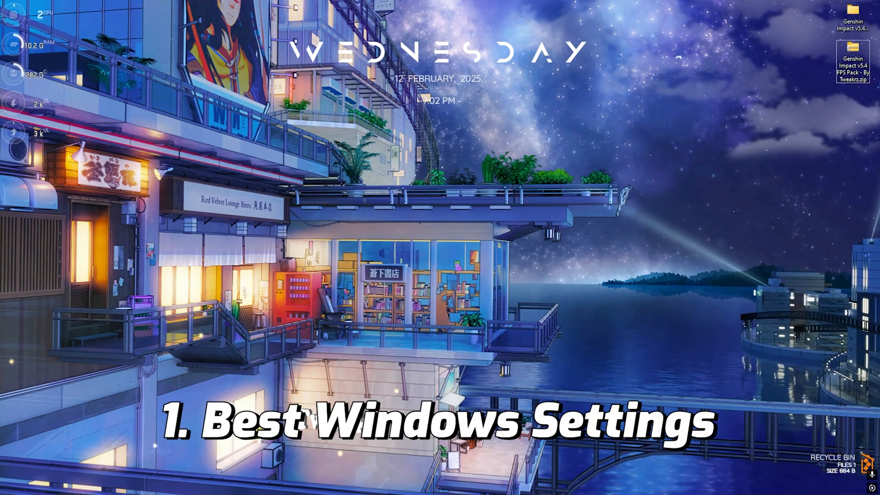
# Launch Settings from Start search, visit Gaming > Game Bar, then the Game Mode page
pyautogui.press('super')
pyautogui.write('settings')
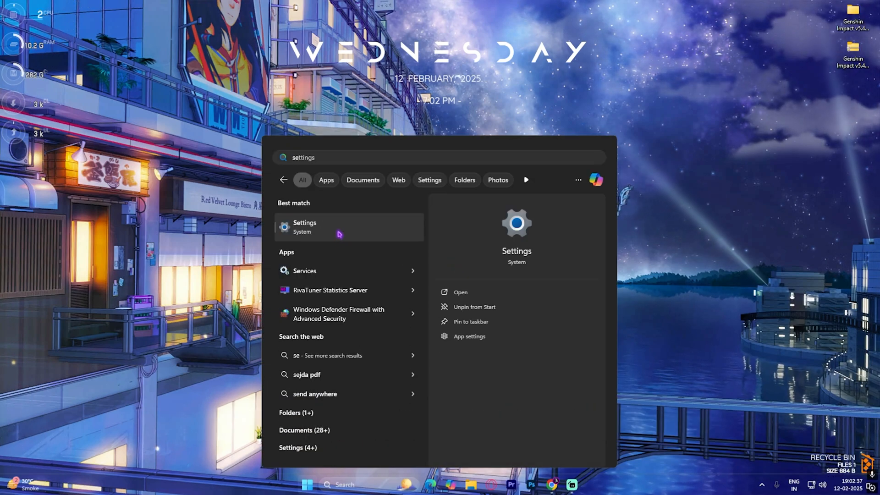
pyautogui.press('Return')
pyautogui.click(37, 245)
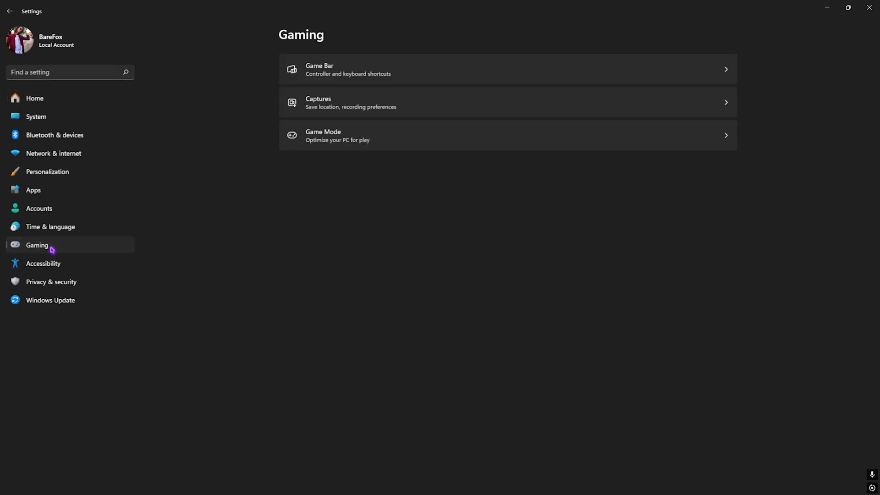
pyautogui.click(322, 81)
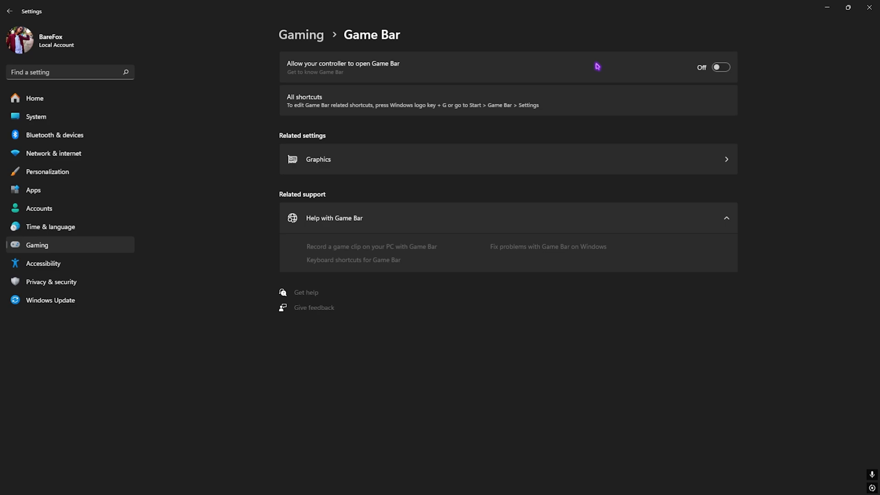
pyautogui.click(301, 35)
pyautogui.click(348, 101)
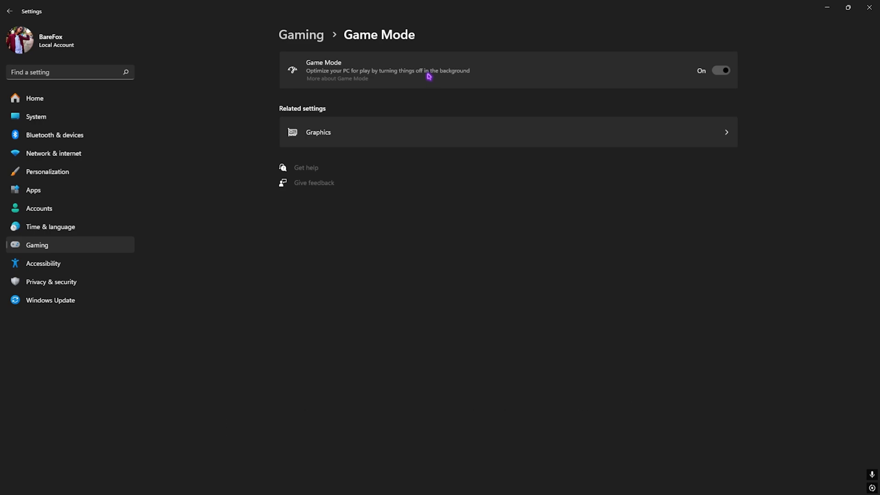
# Go to the related Graphics settings and review the default graphics settings toggles
pyautogui.click(359, 132)
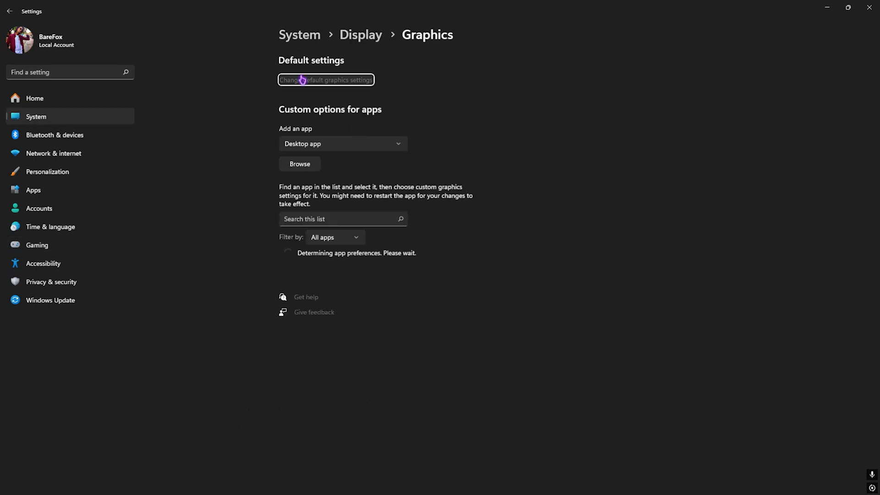
pyautogui.click(301, 80)
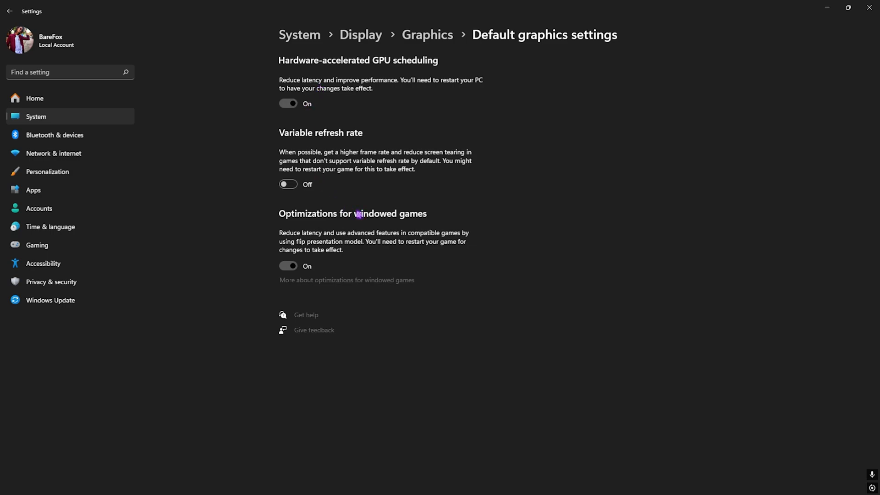
# Add HYP.exe from the GenshinImpact folder to the per-app graphics list and view its preference options
pyautogui.click(434, 35)
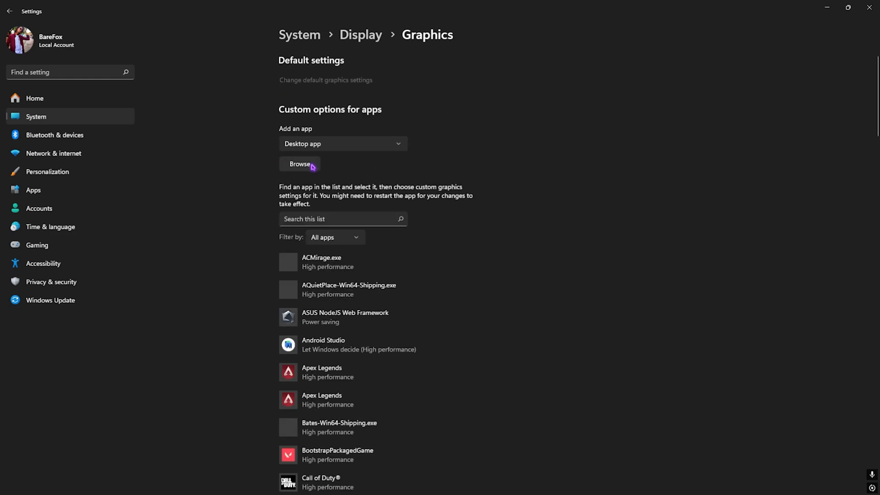
pyautogui.click(311, 165)
pyautogui.scroll(-3, 191, 142)
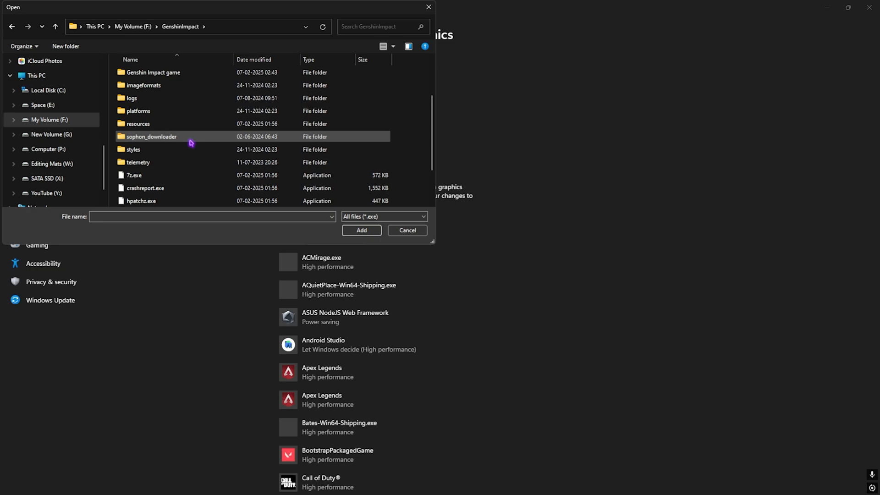
pyautogui.scroll(-2, 192, 142)
pyautogui.click(168, 163)
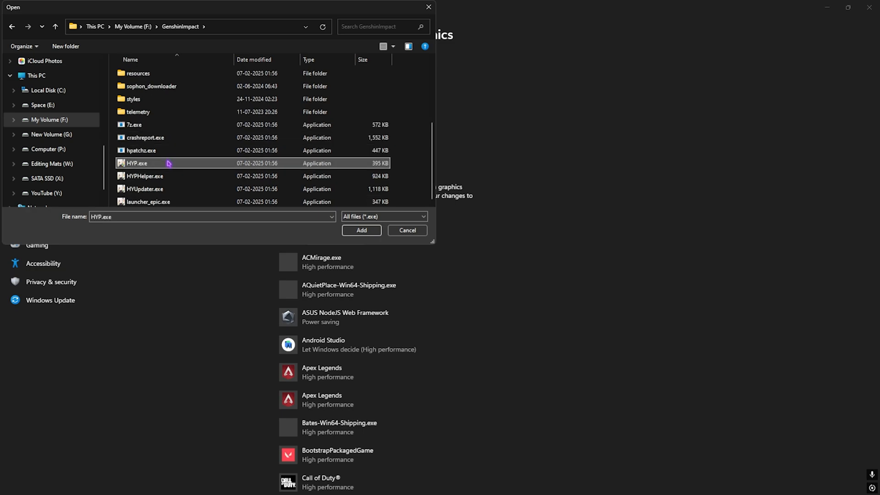
pyautogui.click(361, 230)
pyautogui.scroll(-5, 392, 234)
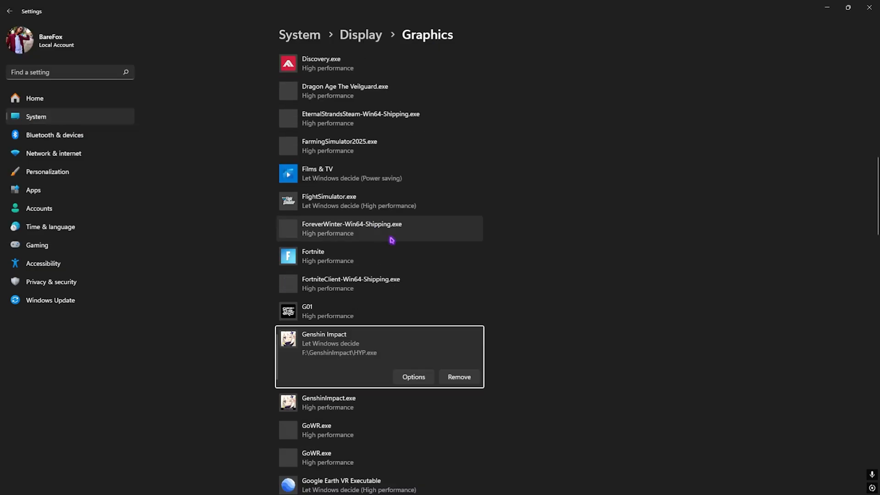
pyautogui.scroll(-2, 408, 281)
pyautogui.click(413, 309)
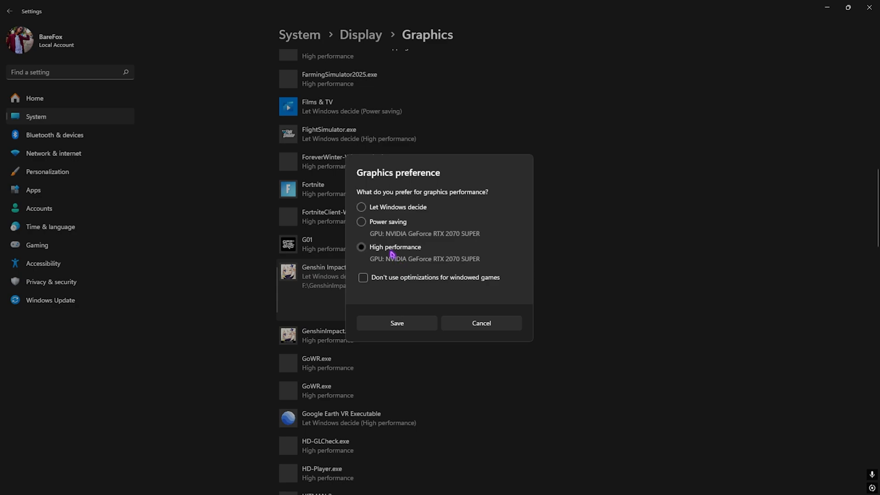
# Save HYP.exe as High performance, then add GenshinImpact.exe from the game folder to the list
pyautogui.click(397, 323)
pyautogui.scroll(10, 399, 275)
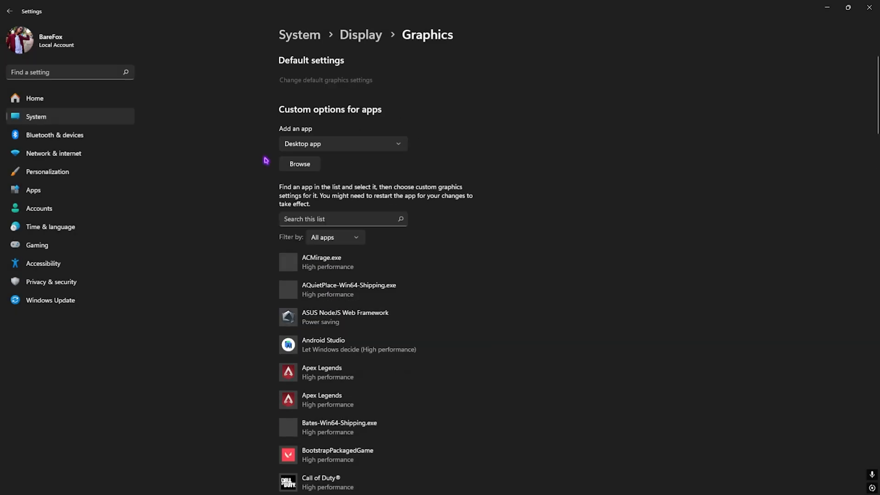
pyautogui.click(302, 163)
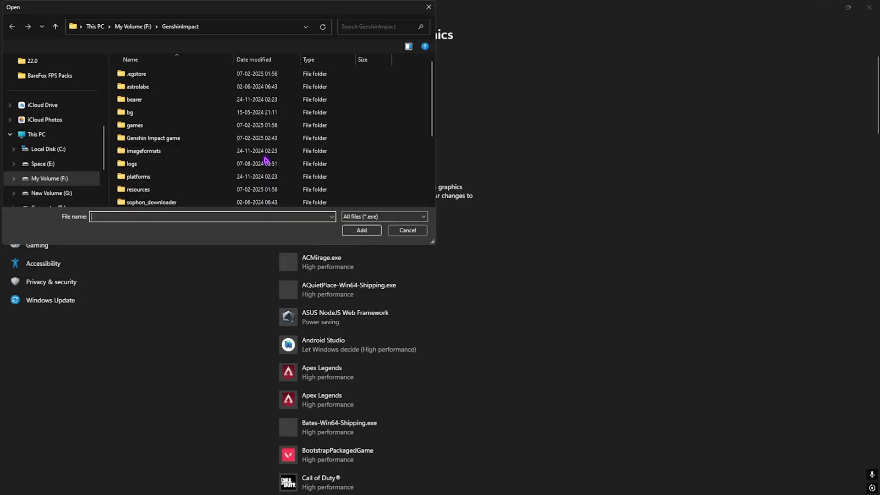
pyautogui.doubleClick(150, 140)
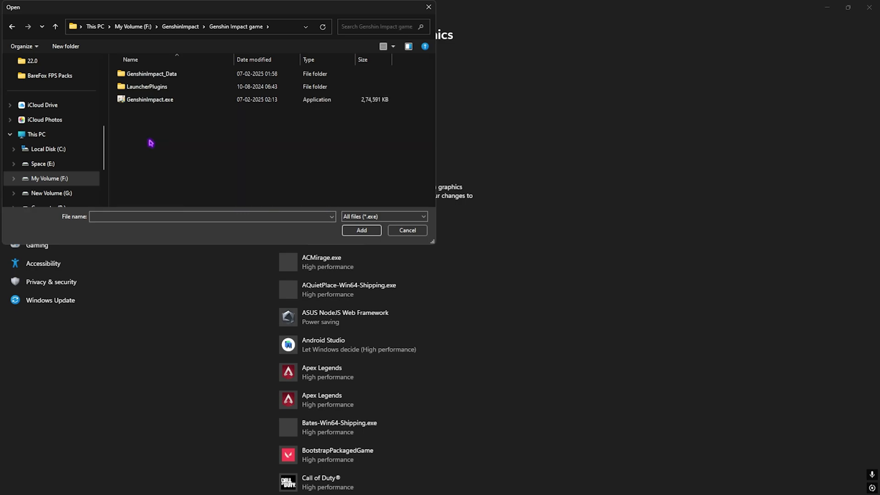
pyautogui.click(162, 102)
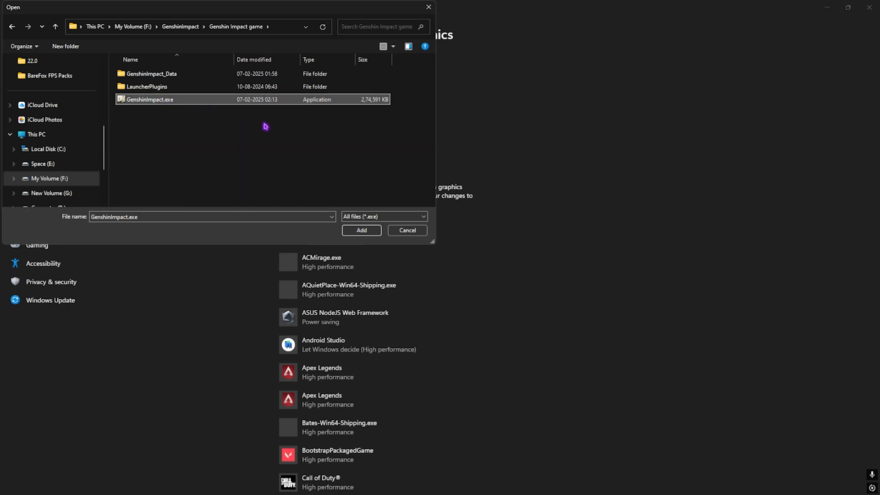
pyautogui.click(362, 230)
pyautogui.scroll(-5, 330, 213)
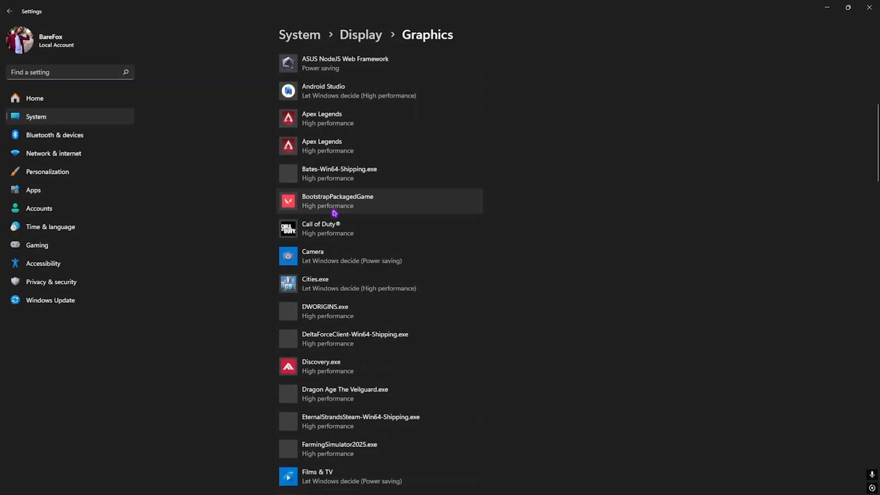
pyautogui.scroll(-5, 331, 213)
# Set GenshinImpact.exe's graphics preference to High performance and save it
pyautogui.click(415, 238)
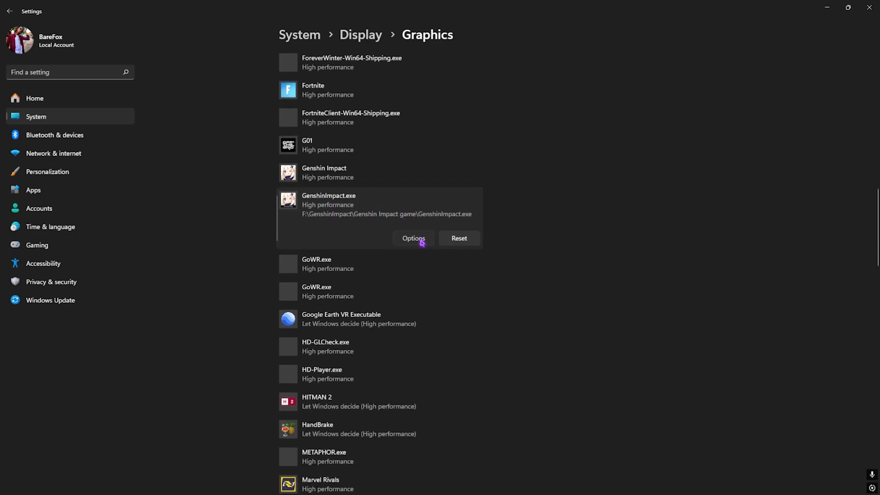
pyautogui.click(404, 324)
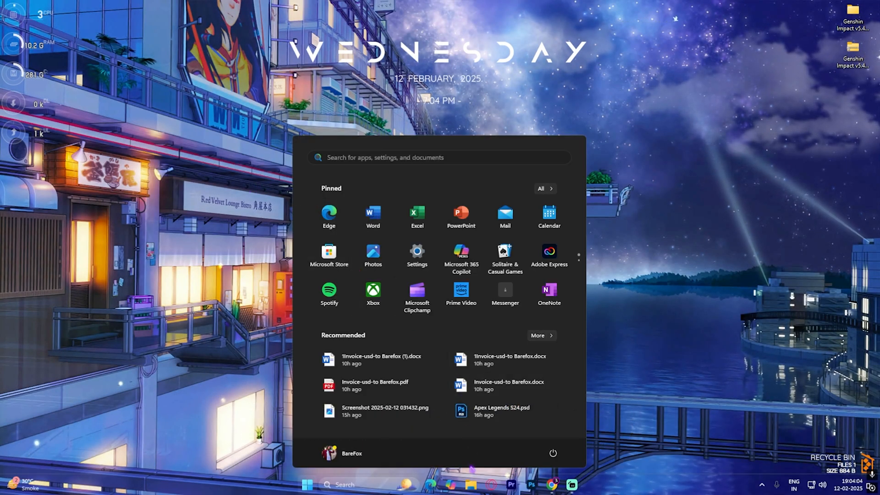
# Locate GenshinImpact.exe in the game folder and bring up its Properties
pyautogui.press('Escape')
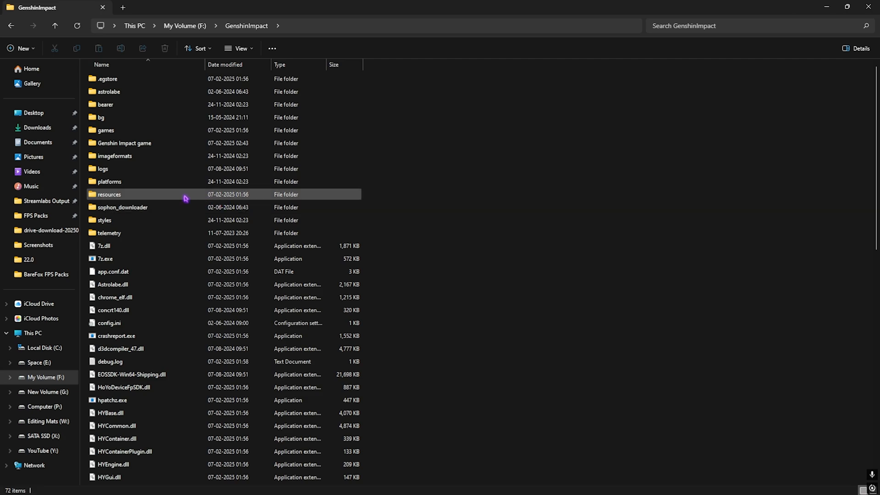
pyautogui.doubleClick(136, 145)
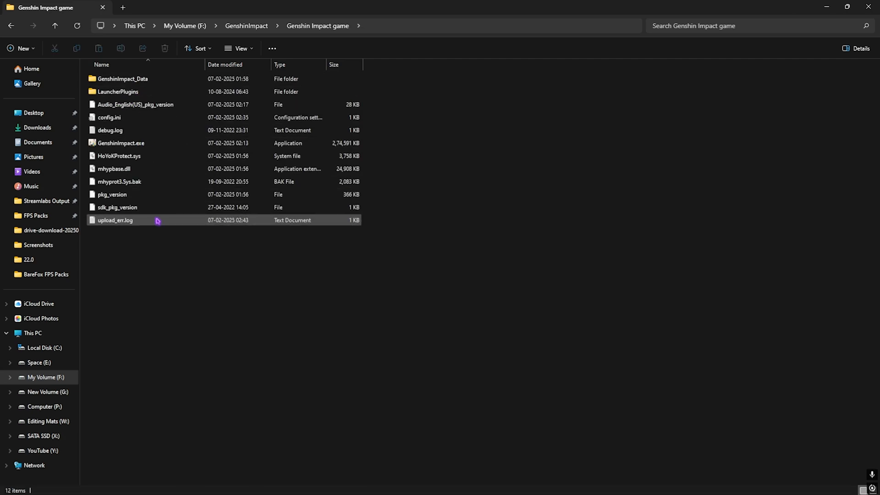
pyautogui.click(128, 146)
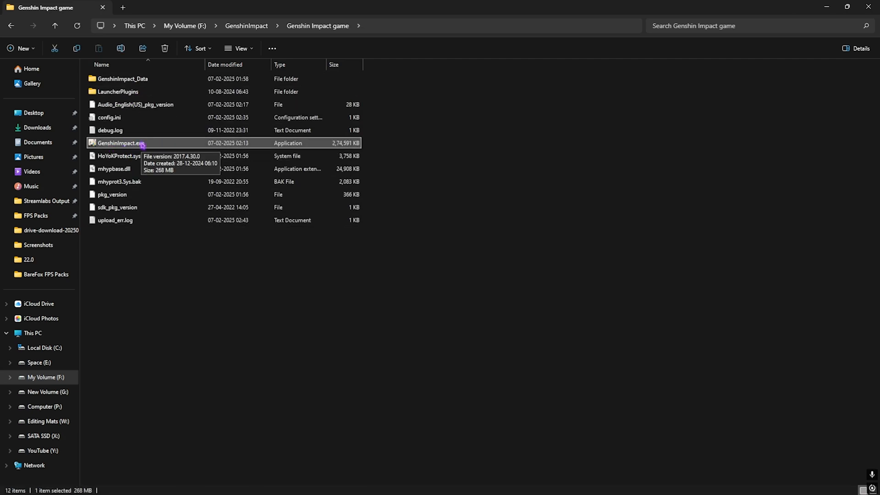
pyautogui.rightClick(142, 144)
pyautogui.click(180, 235)
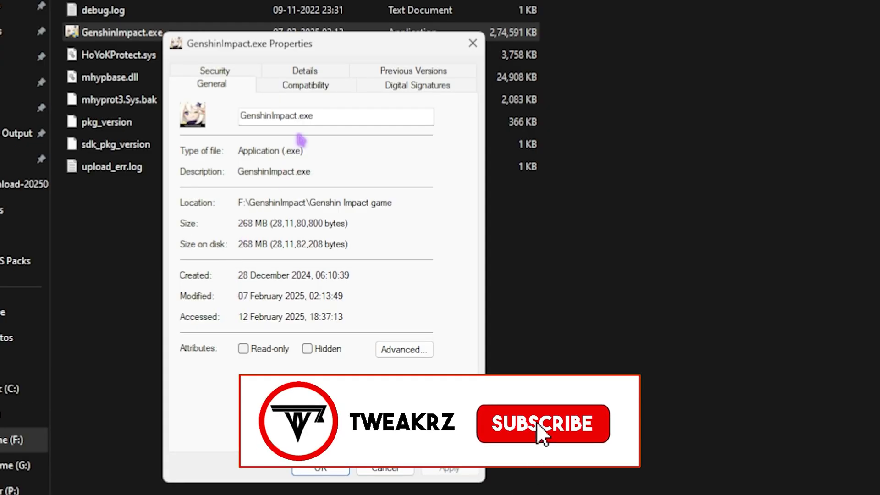
# On the Compatibility tab, enable the high DPI scaling override for the game and apply it
pyautogui.click(306, 144)
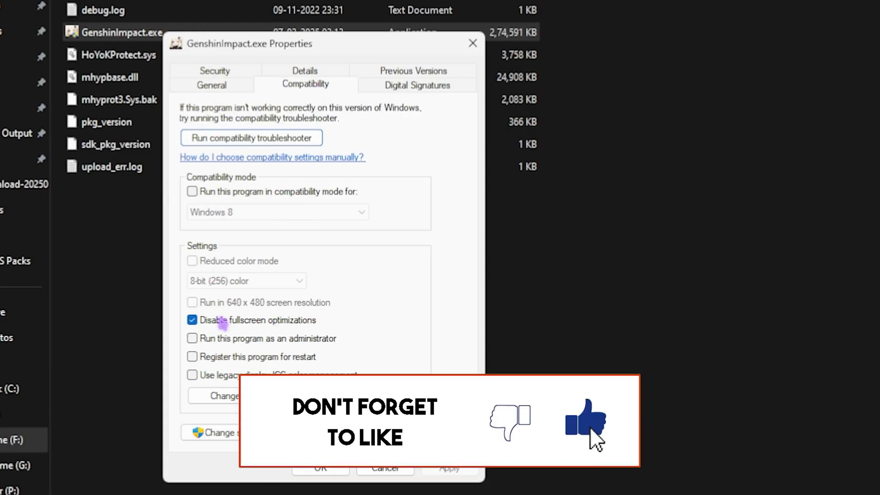
pyautogui.click(229, 397)
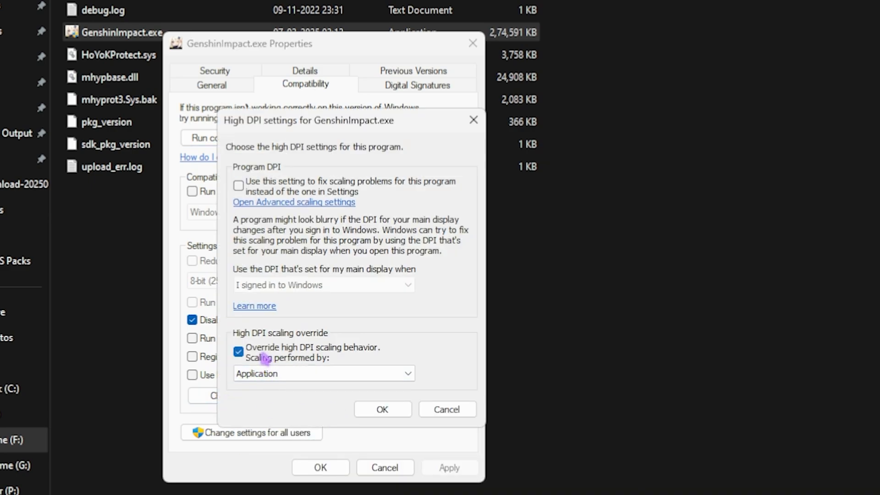
pyautogui.click(383, 409)
pyautogui.click(321, 467)
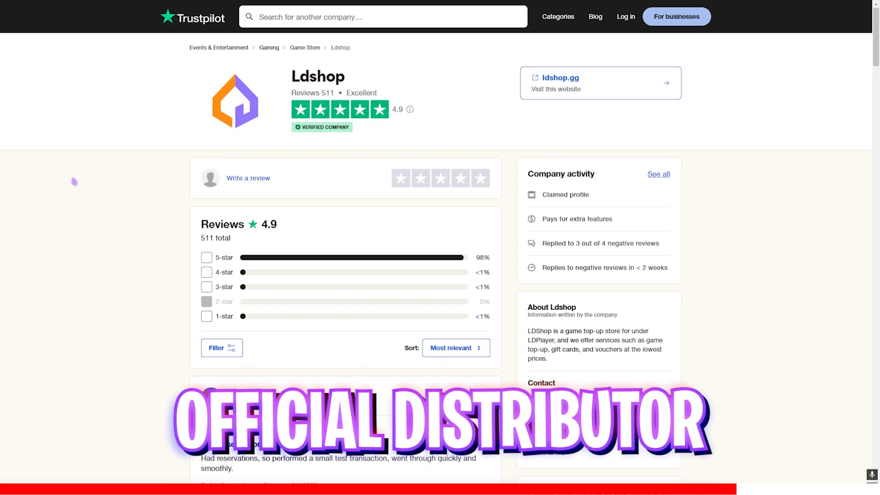
pyautogui.scroll(-3, 71, 185)
pyautogui.scroll(-3, 71, 186)
pyautogui.scroll(-3, 71, 200)
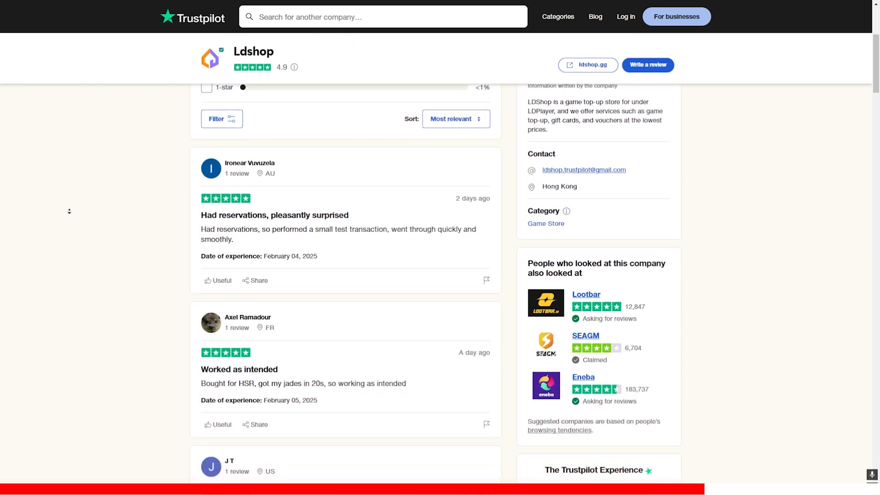
pyautogui.scroll(-3, 69, 211)
pyautogui.scroll(-3, 69, 211)
pyautogui.scroll(-3, 70, 211)
pyautogui.scroll(-3, 68, 211)
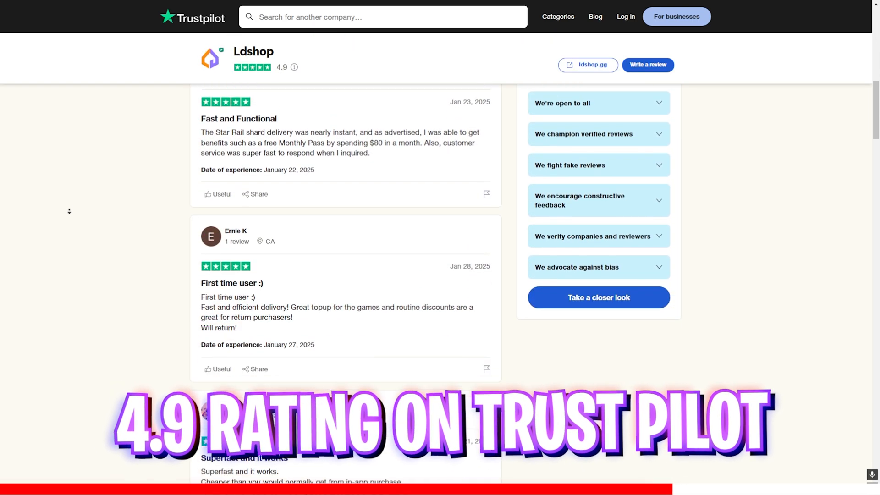
pyautogui.scroll(-3, 69, 211)
pyautogui.scroll(-3, 69, 211)
pyautogui.scroll(-3, 69, 211)
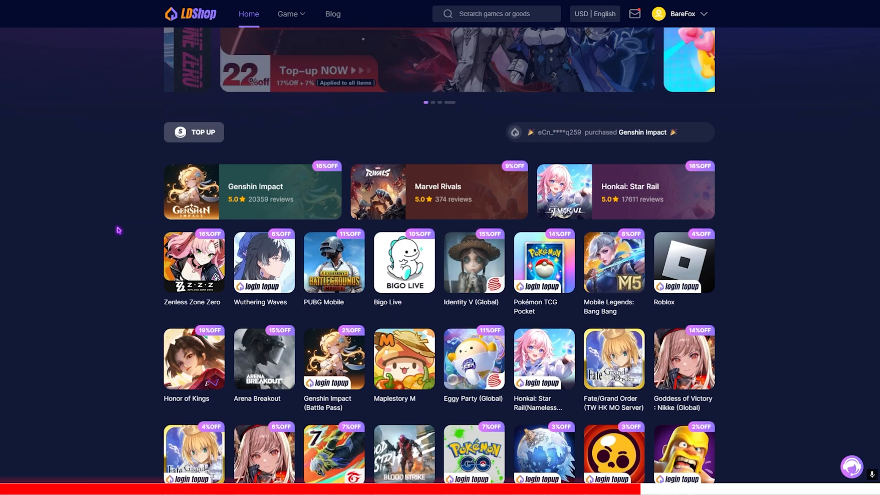
pyautogui.scroll(-2, 93, 243)
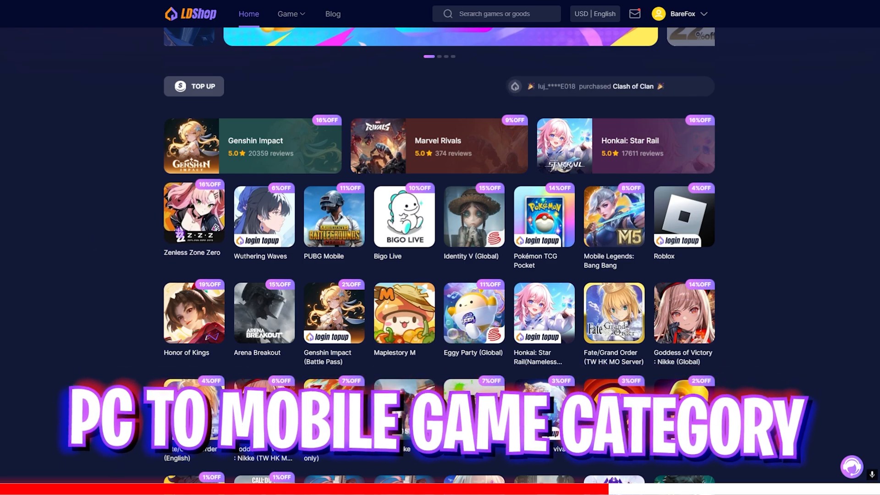
pyautogui.scroll(1, 291, 192)
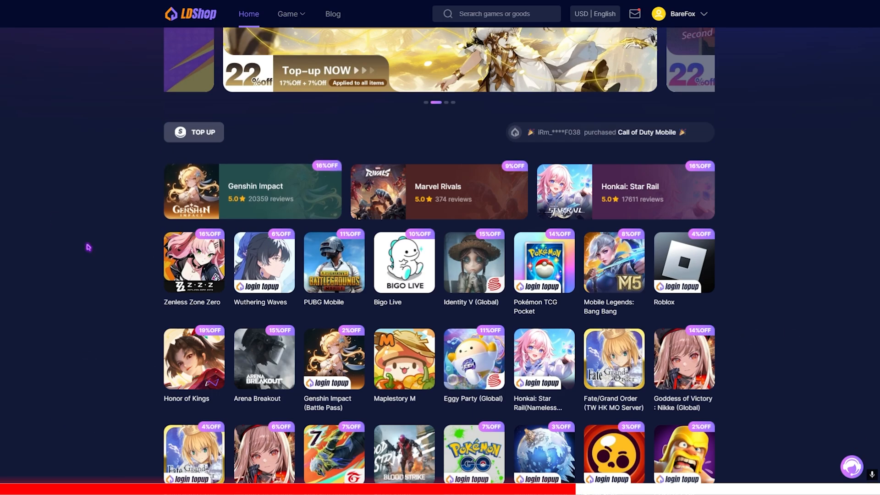
# On LDShop's Genshin Impact page, choose the Asia server, enter the Game UID and submit the top-up
pyautogui.click(292, 192)
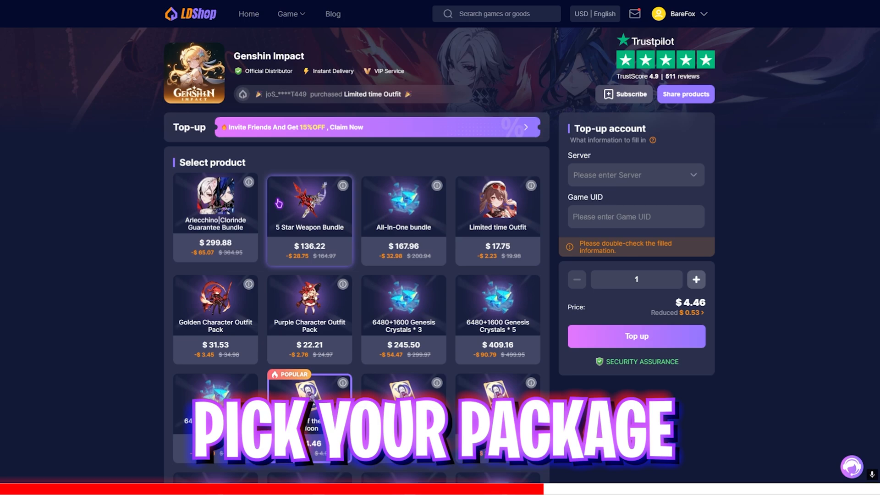
pyautogui.scroll(-2, 246, 235)
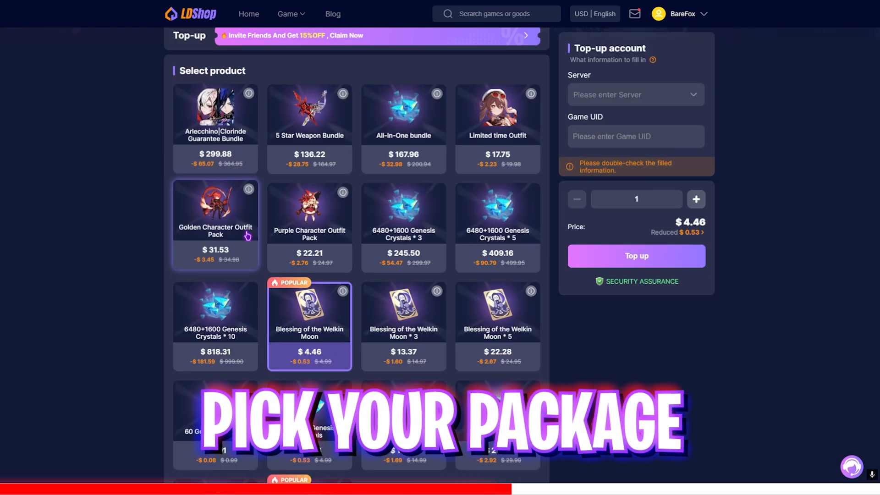
pyautogui.scroll(-2, 246, 235)
pyautogui.scroll(1, 412, 207)
pyautogui.click(635, 94)
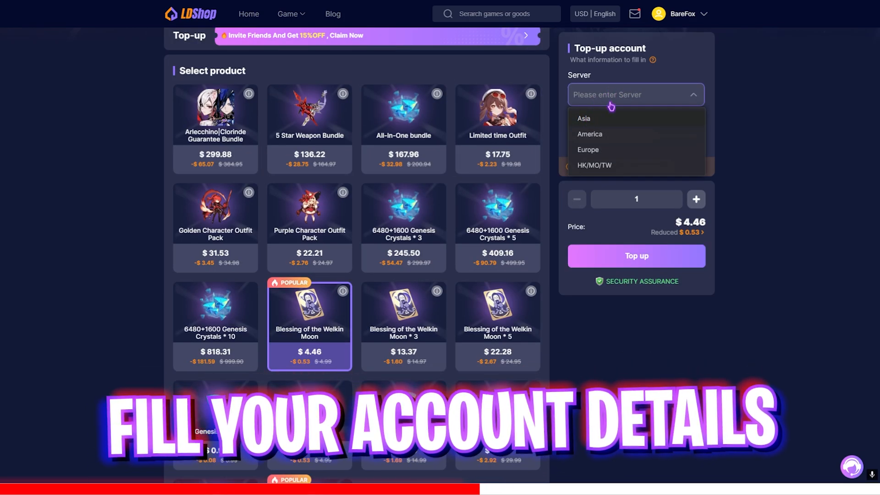
pyautogui.click(586, 120)
pyautogui.click(635, 136)
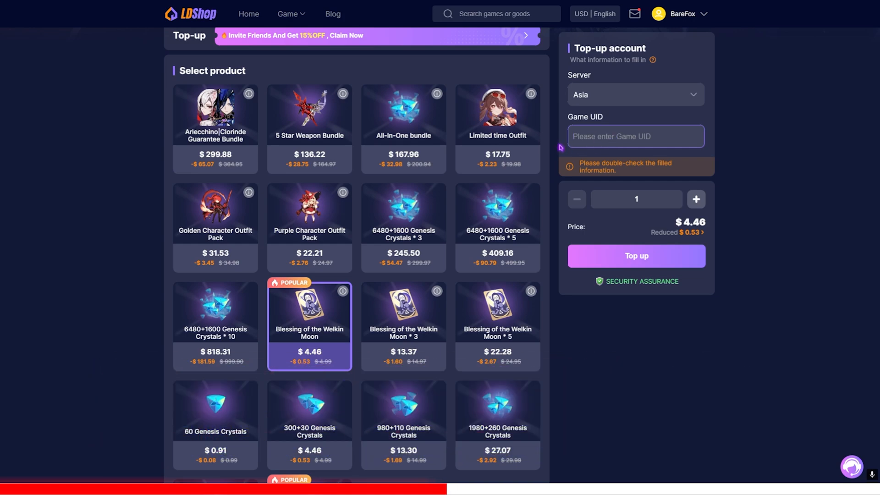
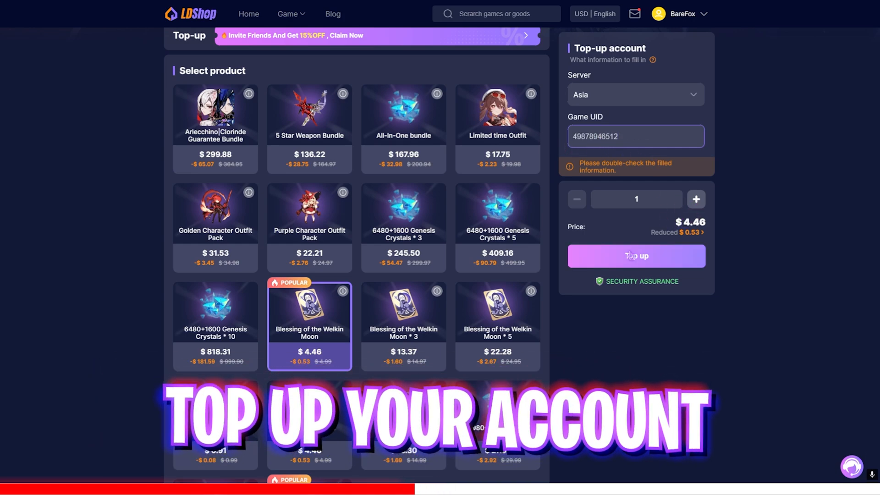
pyautogui.click(653, 257)
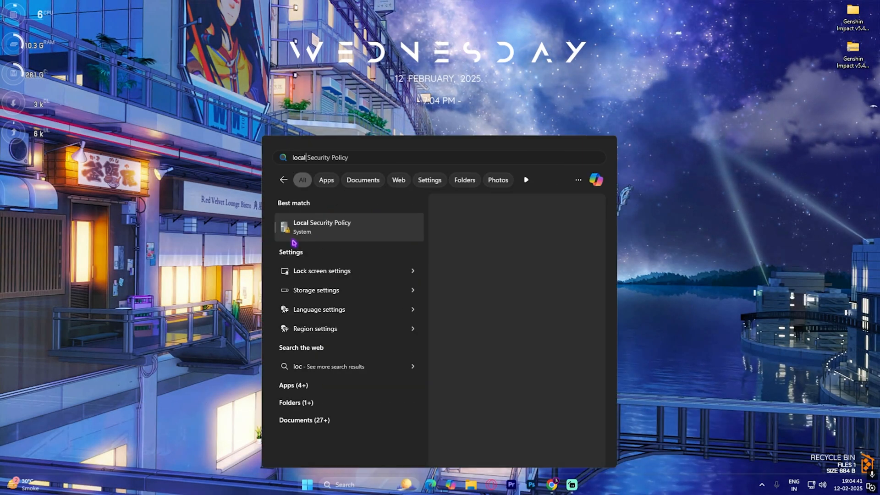
pyautogui.write('r')
# Launch the group policy editor and browse to Computer Configuration > Administrative Templates > Windows Components > App Privacy
pyautogui.press('Return')
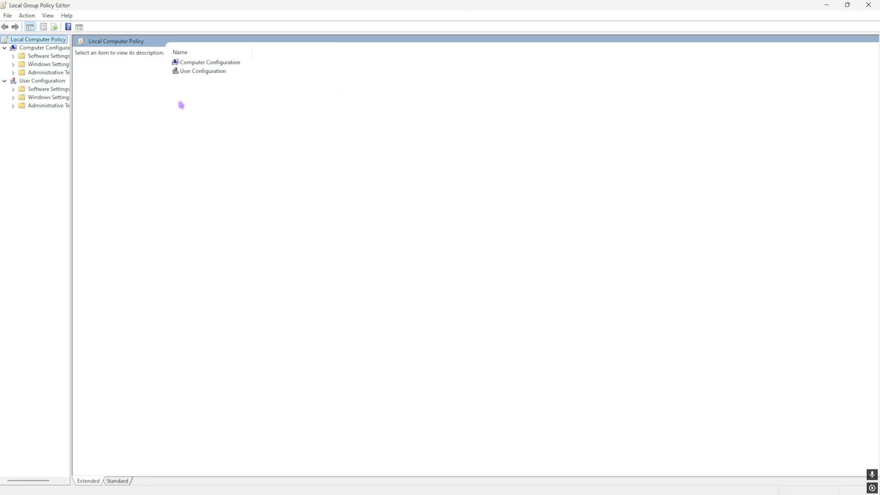
pyautogui.moveTo(71, 124); pyautogui.dragTo(98, 124)
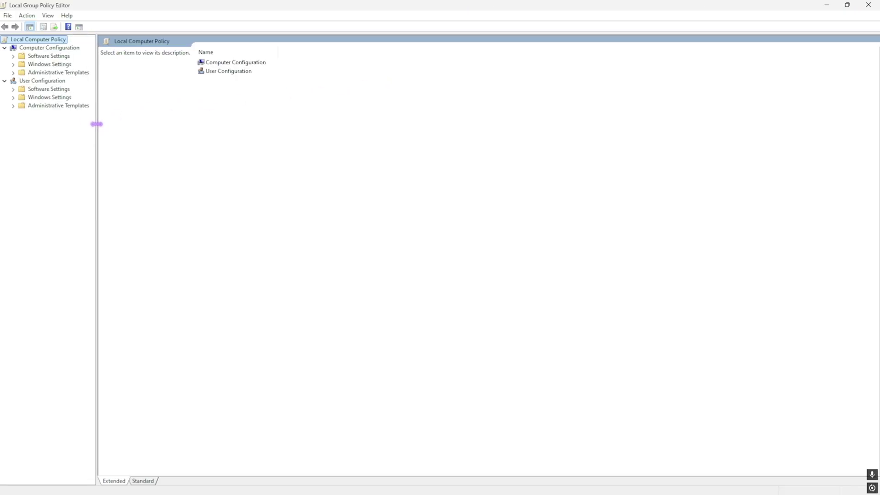
pyautogui.doubleClick(232, 61)
pyautogui.doubleClick(234, 80)
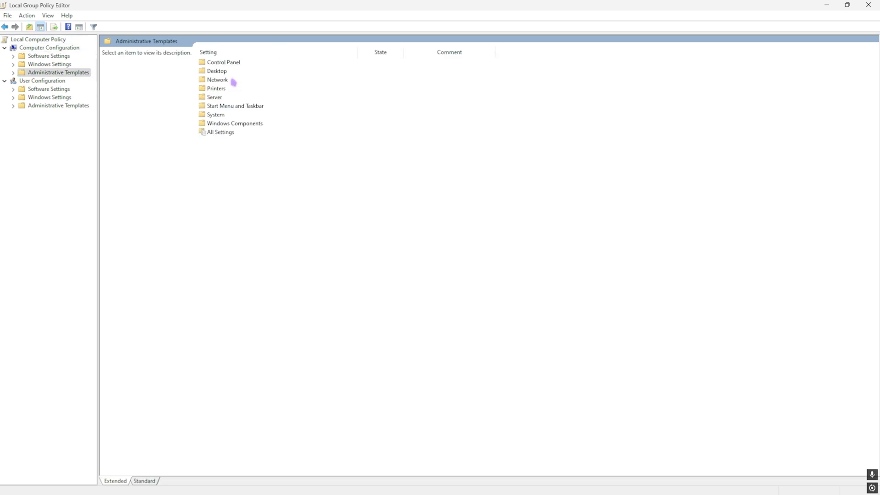
pyautogui.doubleClick(235, 123)
pyautogui.doubleClick(222, 90)
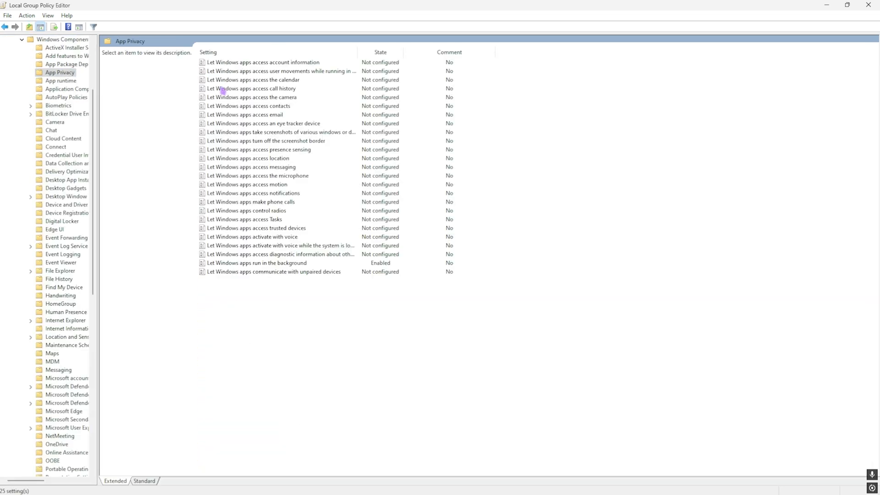
# Enable Let Windows apps run in the background with Force Deny as the default for all apps and confirm
pyautogui.click(241, 264)
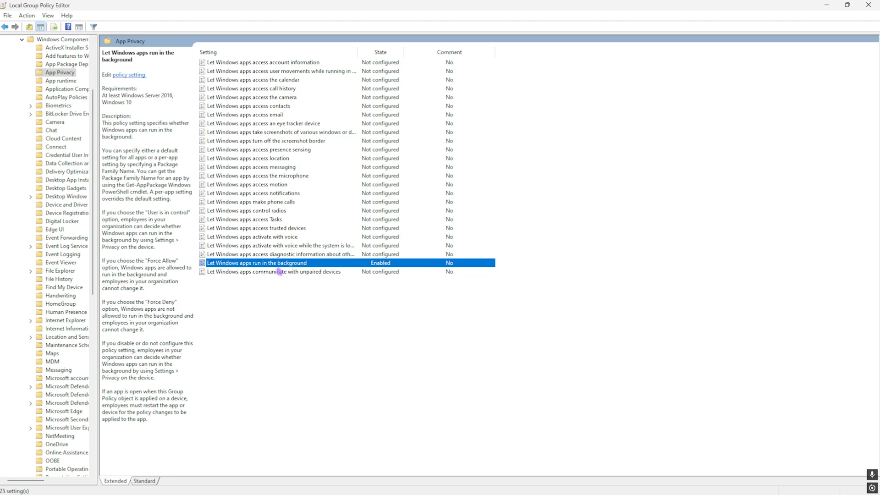
pyautogui.doubleClick(284, 264)
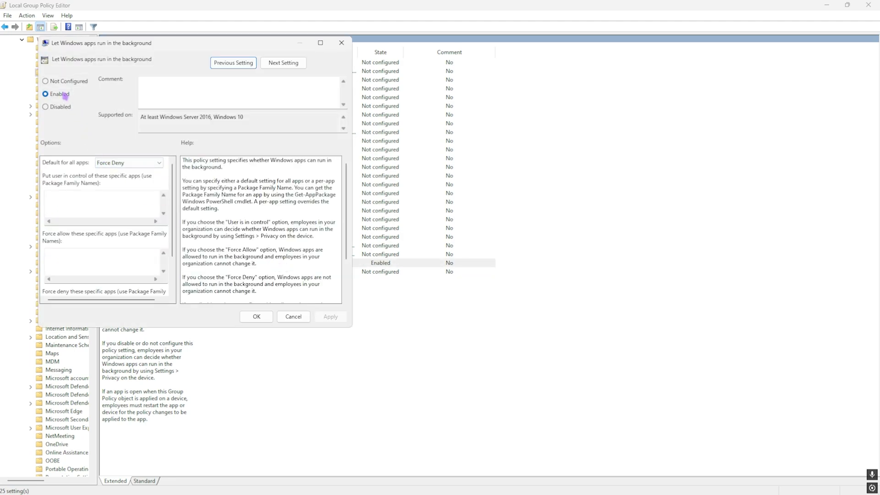
pyautogui.click(128, 163)
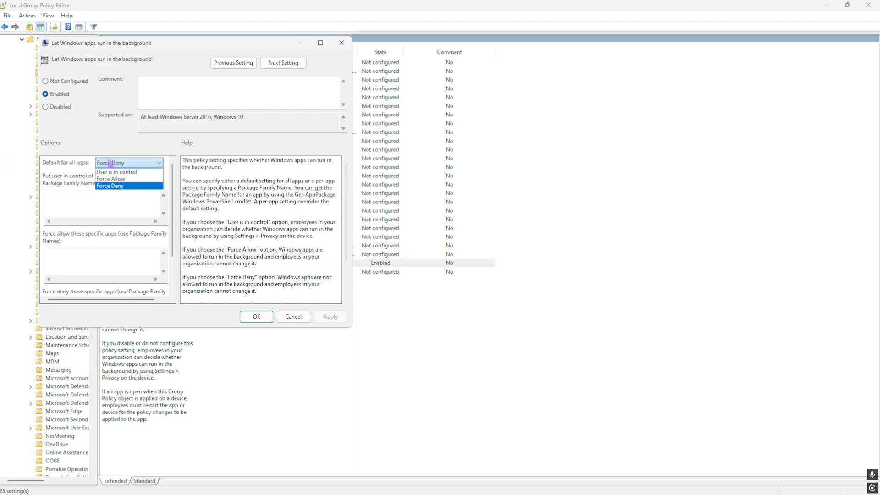
pyautogui.click(110, 186)
pyautogui.click(330, 316)
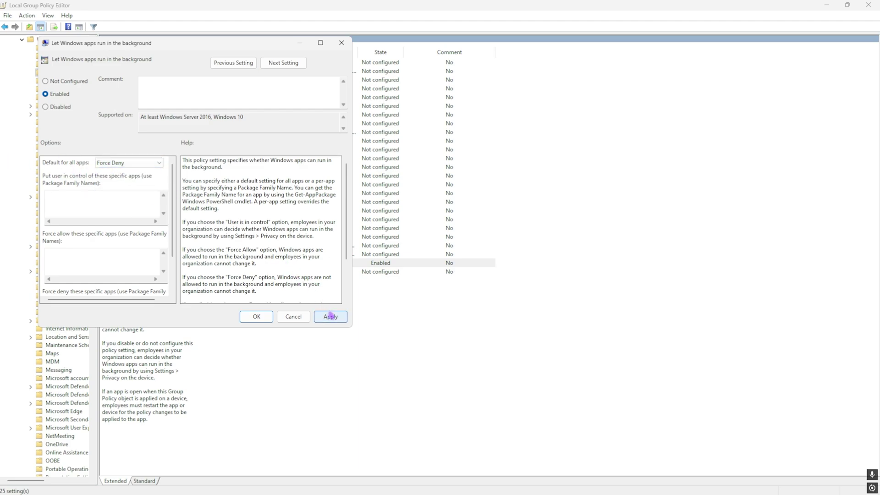
pyautogui.click(257, 316)
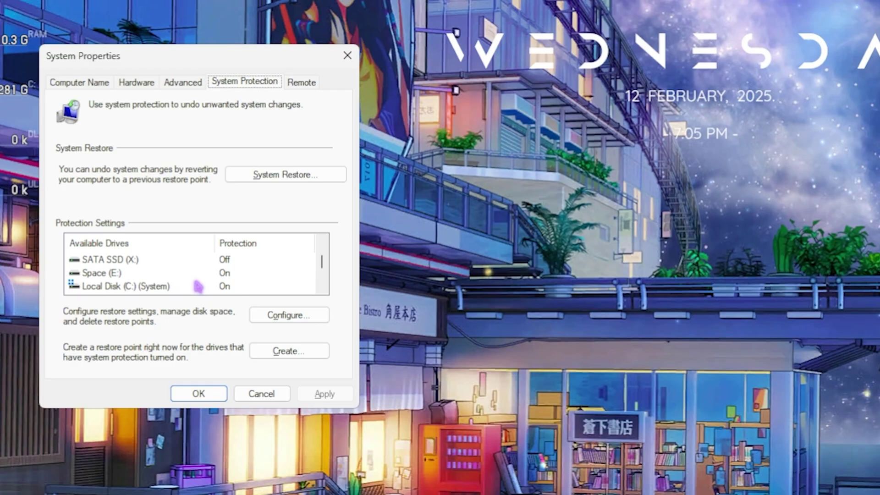
# Create a restore point for Local Disk (C:) with a description and dismiss the success message
pyautogui.click(100, 187)
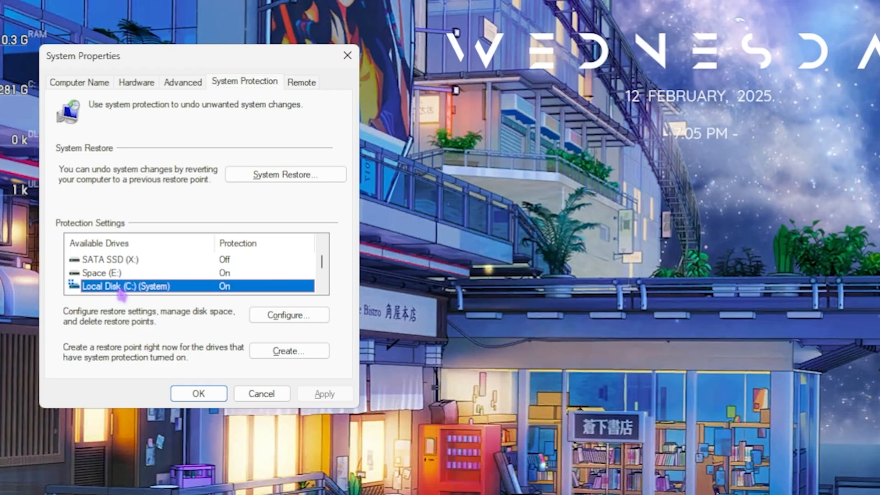
pyautogui.click(287, 350)
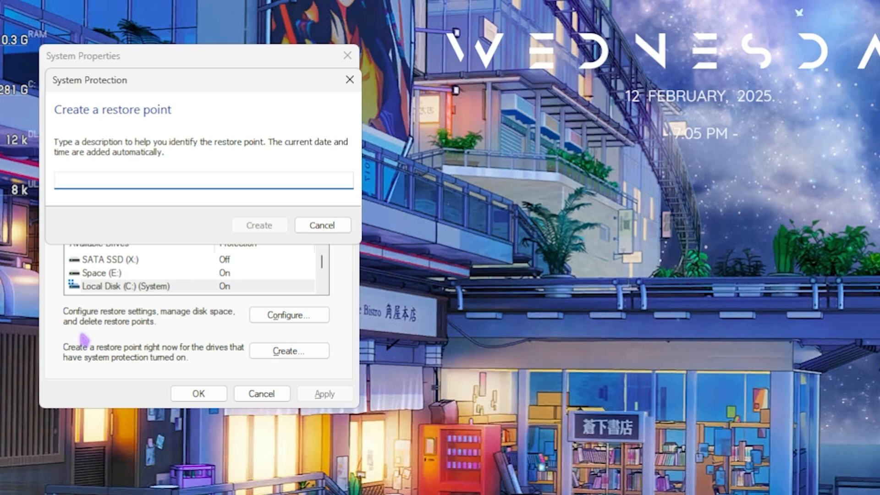
pyautogui.write('aa')
pyautogui.press('Return')
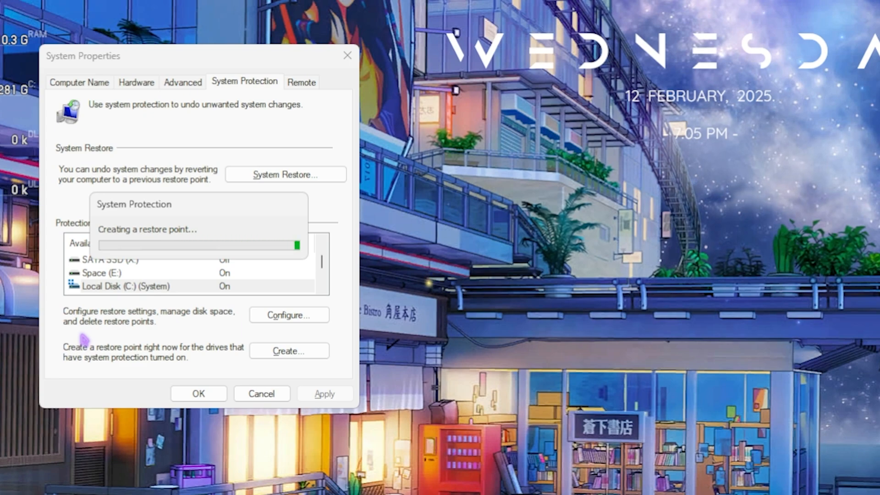
pyautogui.click(303, 237)
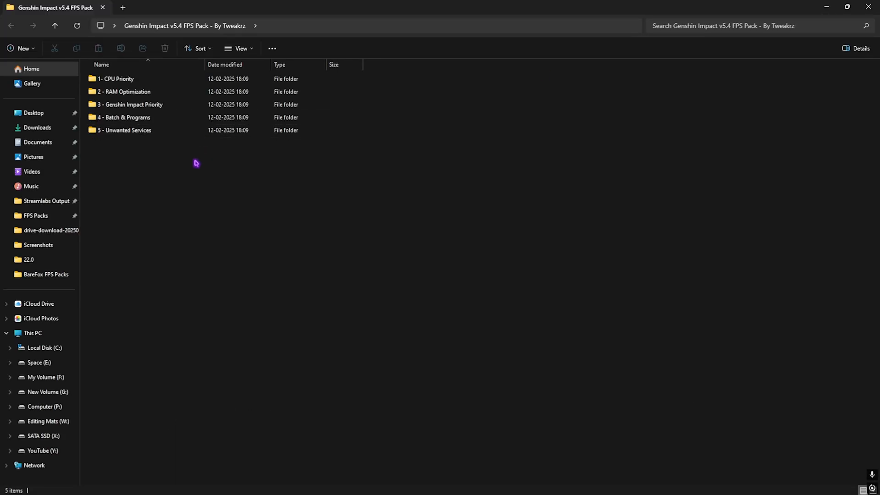
# Enter the 1- CPU Priority folder and look inside its AMD and INTEL subfolders
pyautogui.moveTo(148, 158); pyautogui.dragTo(138, 72)
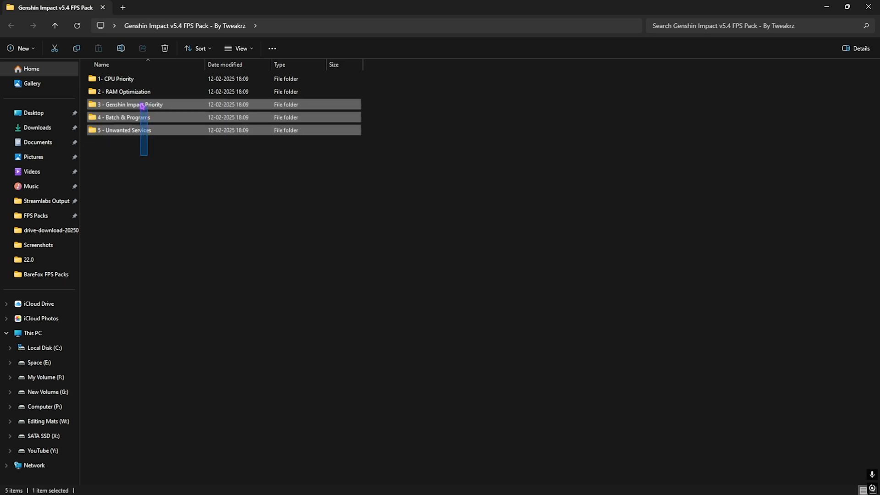
pyautogui.click(160, 152)
pyautogui.click(131, 81)
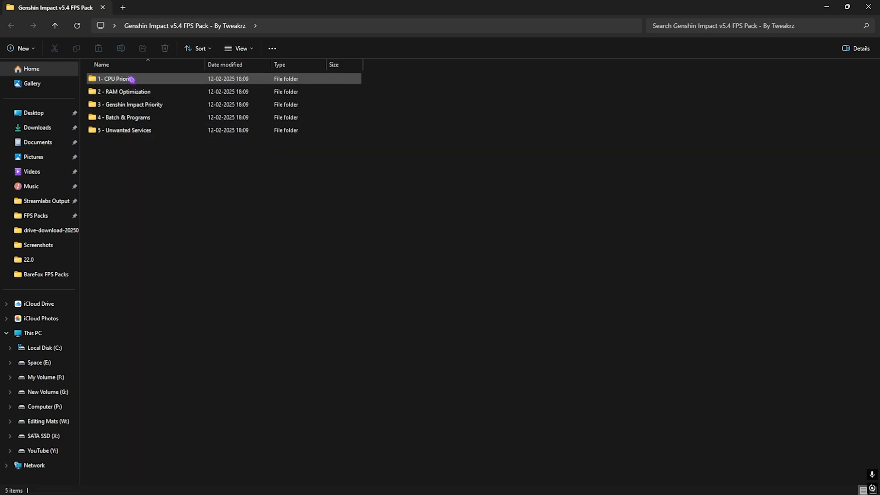
pyautogui.doubleClick(130, 80)
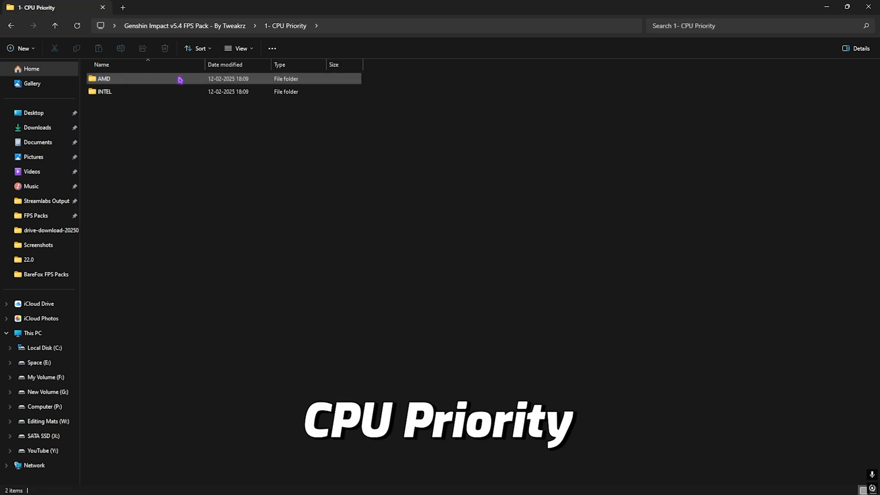
pyautogui.doubleClick(180, 78)
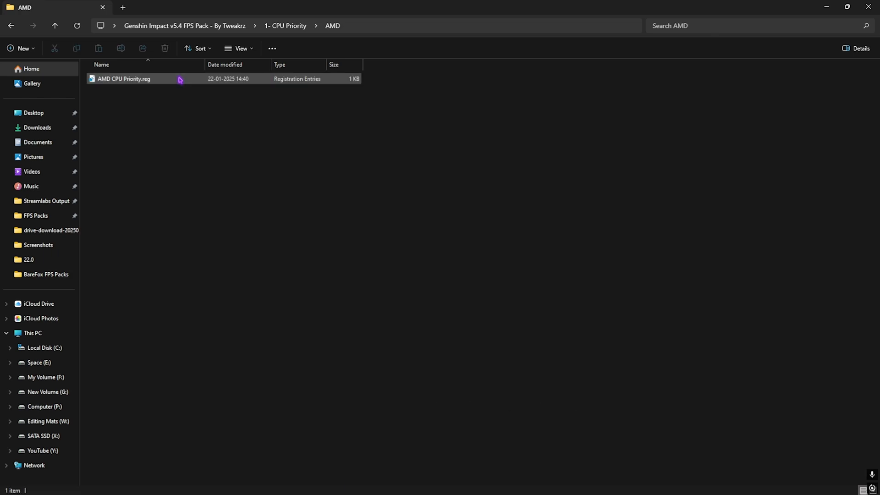
pyautogui.click(285, 26)
pyautogui.doubleClick(152, 92)
pyautogui.click(286, 26)
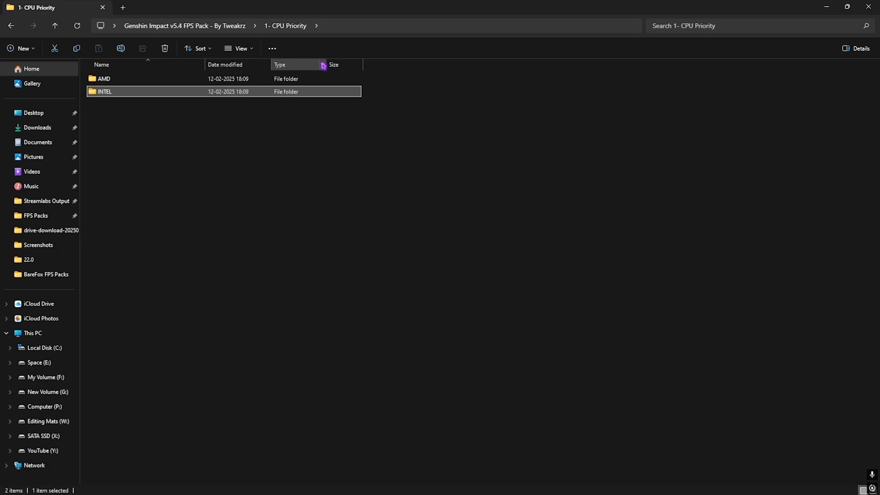
# Revisit the AMD folder, then end in the INTEL folder showing Intel CPU Priority.reg
pyautogui.doubleClick(127, 78)
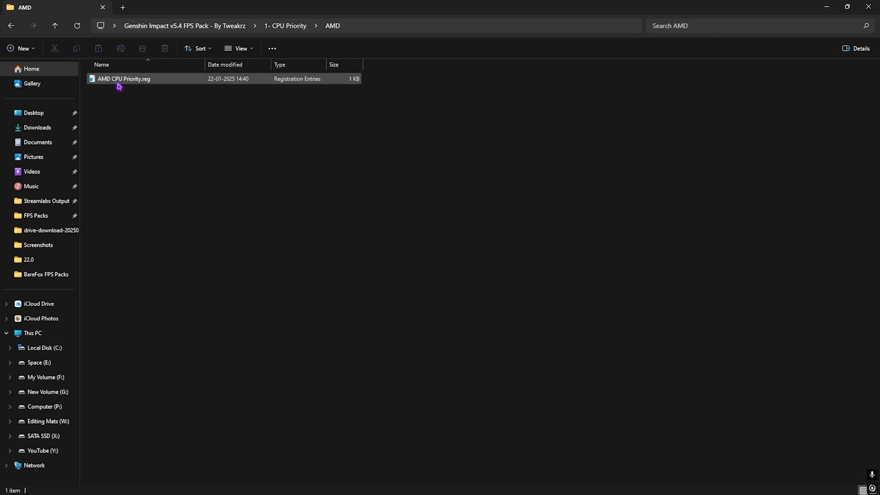
pyautogui.click(285, 25)
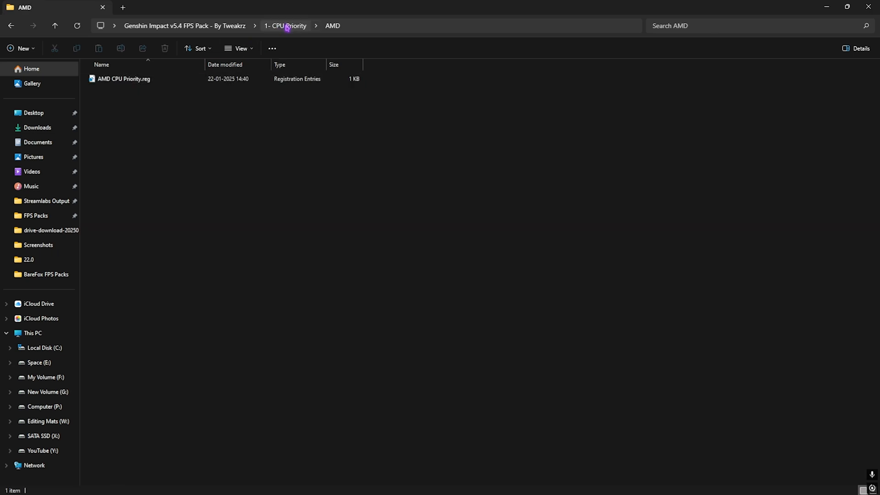
pyautogui.doubleClick(127, 90)
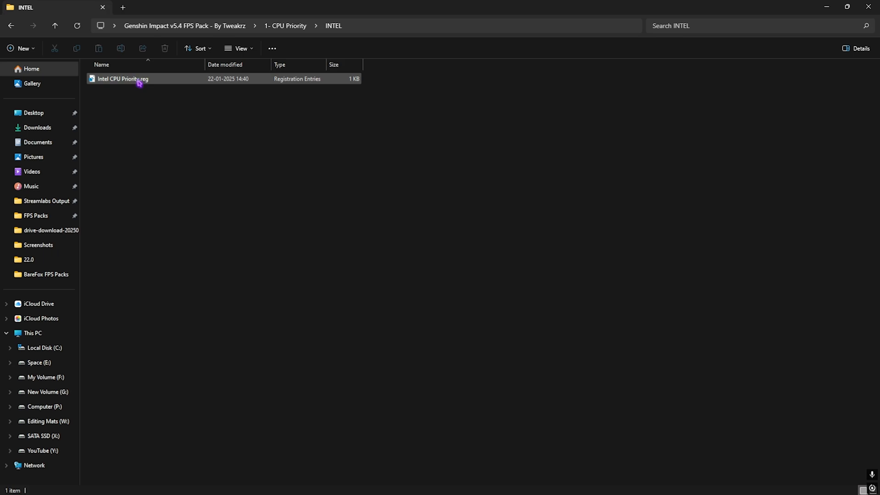
# Browse the 2 - RAM Optimization folder, inspecting 32GB Ram.reg and Reset to Default.reg
pyautogui.click(185, 25)
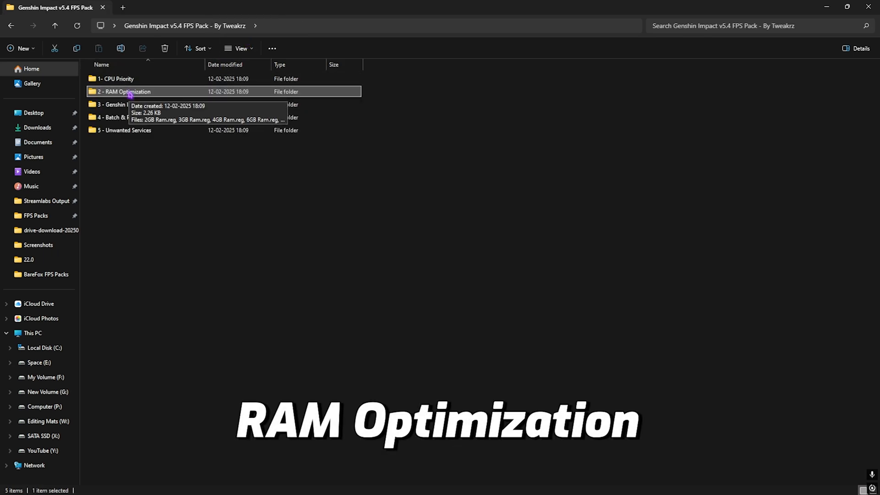
pyautogui.doubleClick(123, 92)
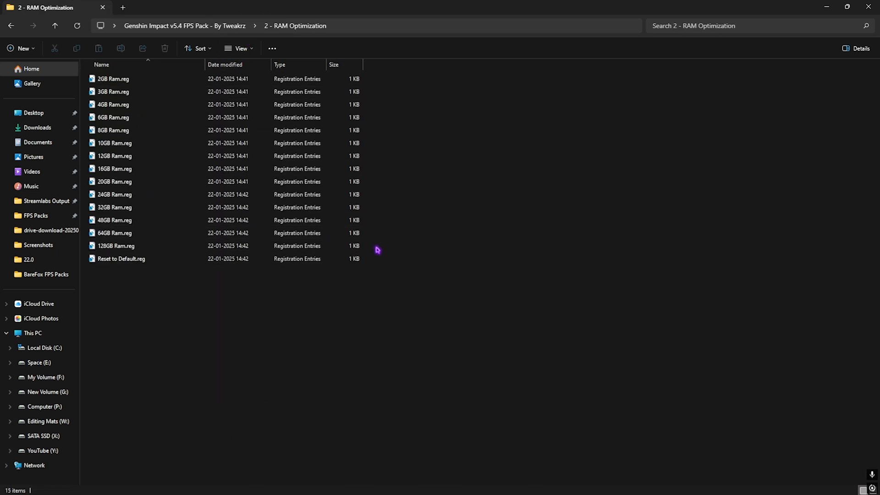
pyautogui.moveTo(380, 249); pyautogui.dragTo(349, 80)
pyautogui.click(364, 138)
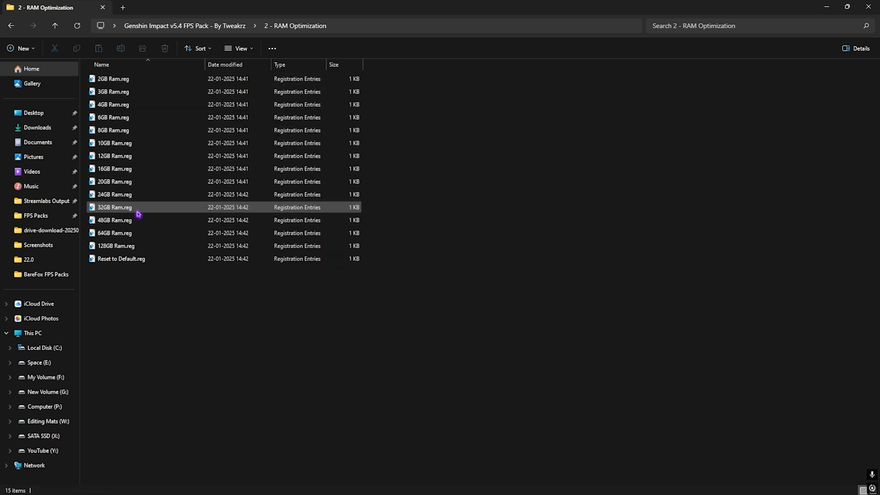
pyautogui.click(150, 206)
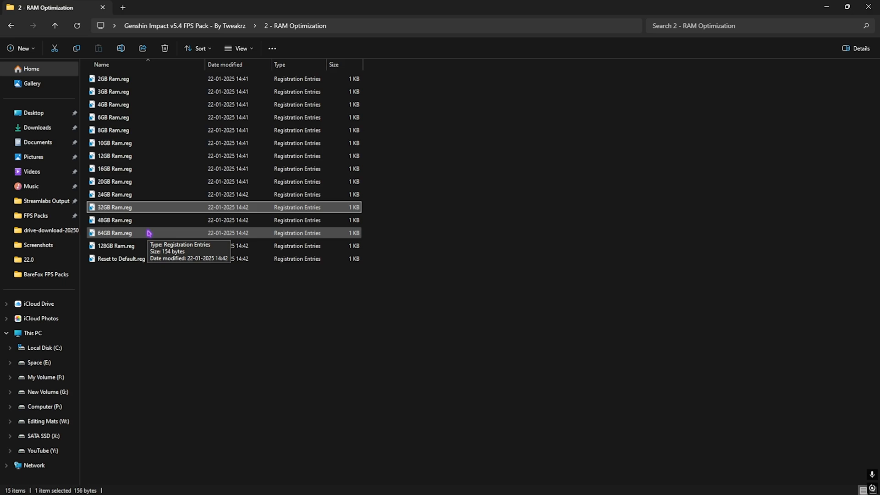
pyautogui.click(130, 259)
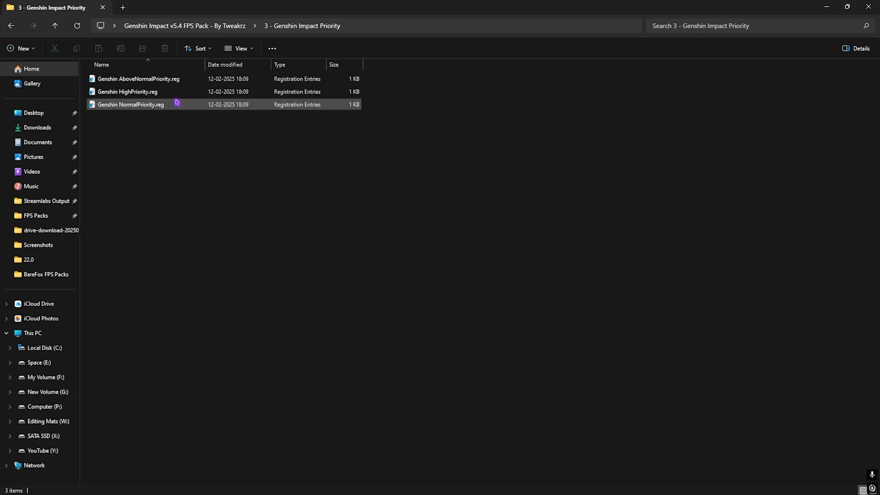
# Return to the FPS pack root and enter the 4 - Batch & Programs folder
pyautogui.click(187, 25)
pyautogui.doubleClick(123, 117)
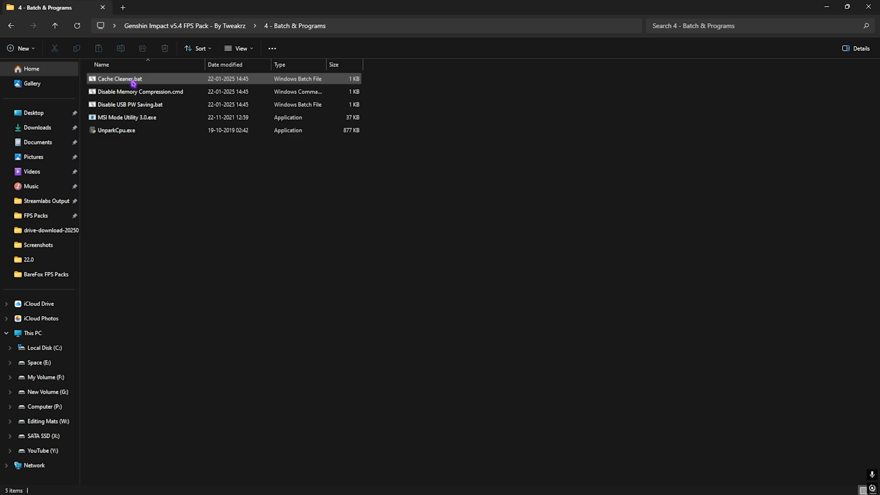
# Run Cache Cleaner.bat with administrator rights
pyautogui.click(134, 81)
pyautogui.rightClick(117, 80)
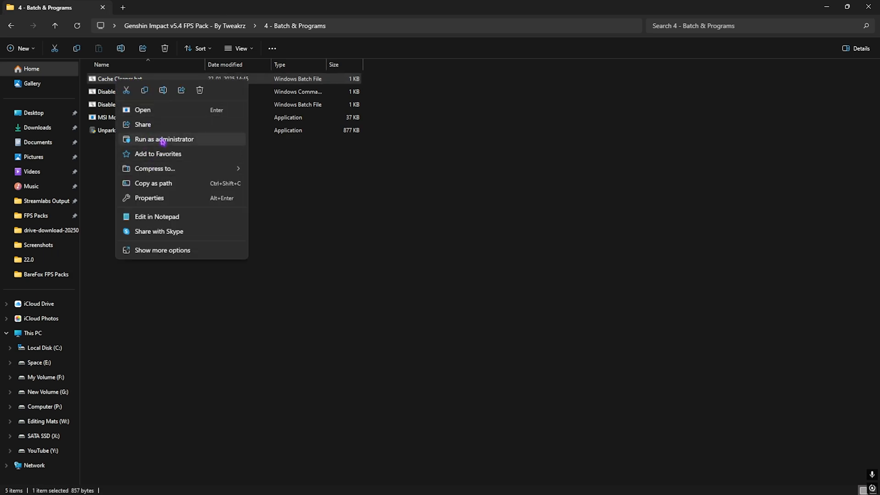
pyautogui.click(162, 141)
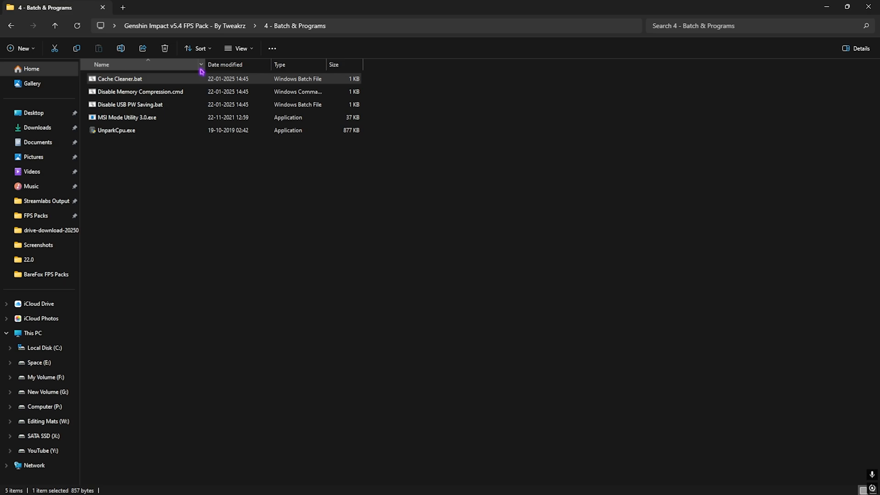
# Review Disable Memory Compression.cmd's PowerShell command in Notepad and close it
pyautogui.click(245, 92)
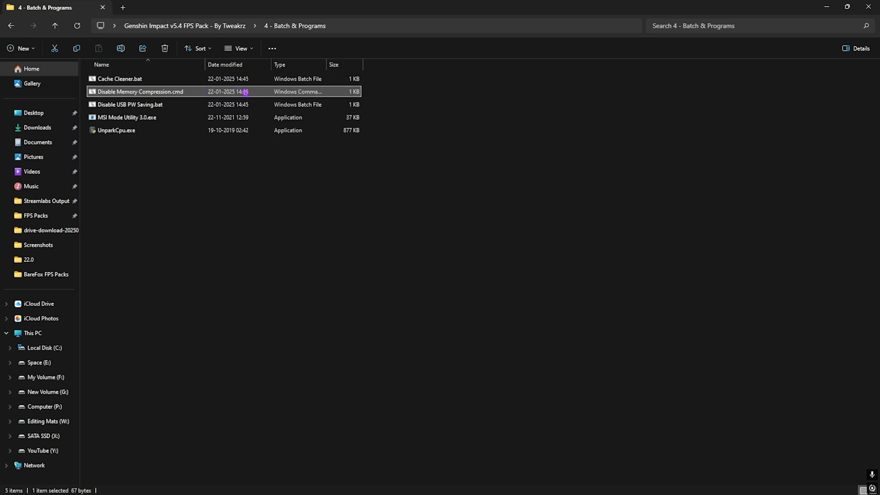
pyautogui.rightClick(193, 93)
pyautogui.click(238, 229)
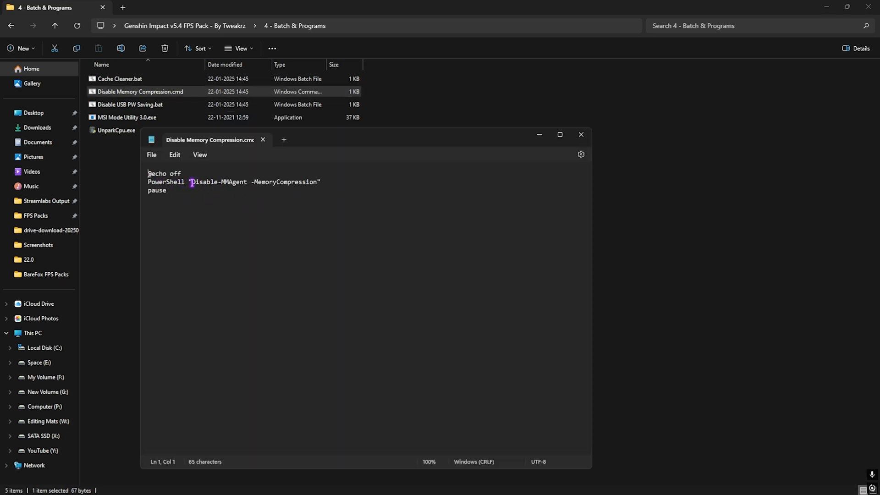
pyautogui.moveTo(192, 181); pyautogui.dragTo(313, 182)
pyautogui.click(314, 181)
pyautogui.click(581, 134)
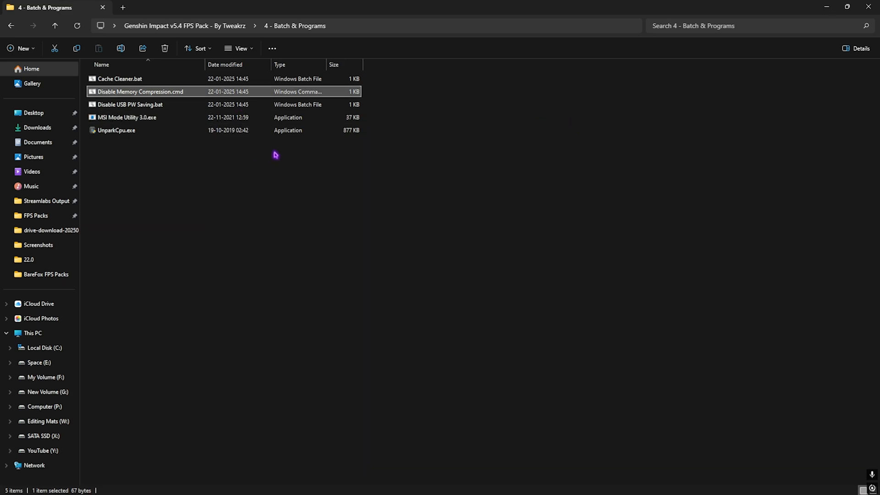
# Look over Disable USB PW Saving.bat and MSI Mode Utility 3.0.exe in the folder
pyautogui.click(133, 105)
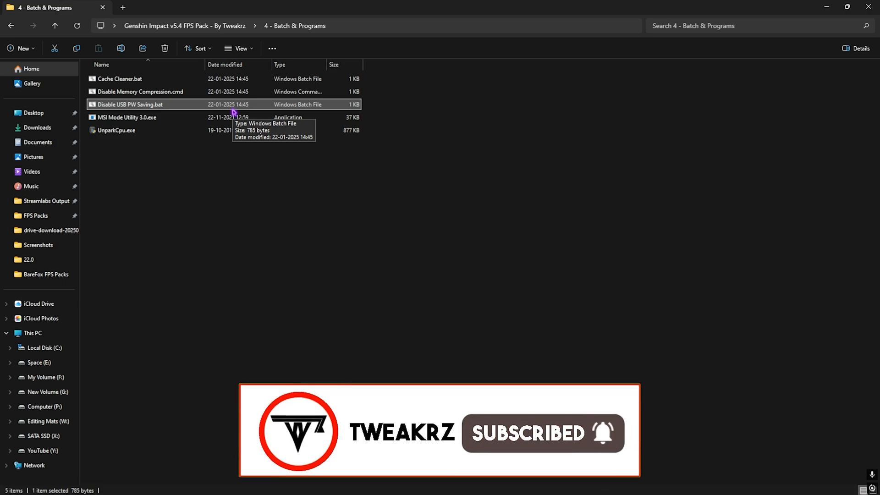
pyautogui.click(110, 117)
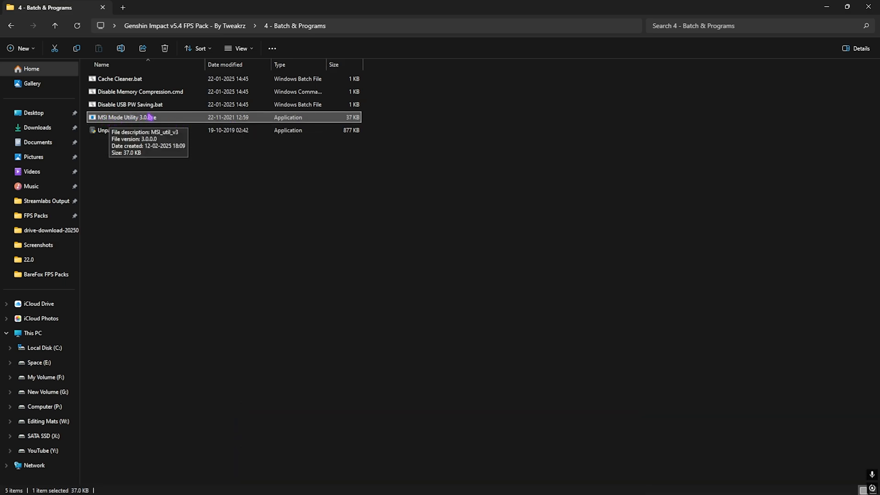
pyautogui.rightClick(146, 119)
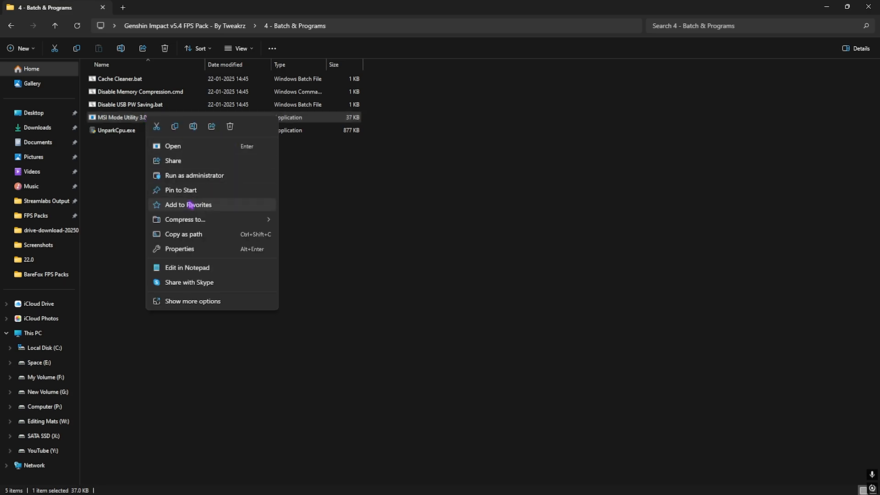
pyautogui.click(194, 176)
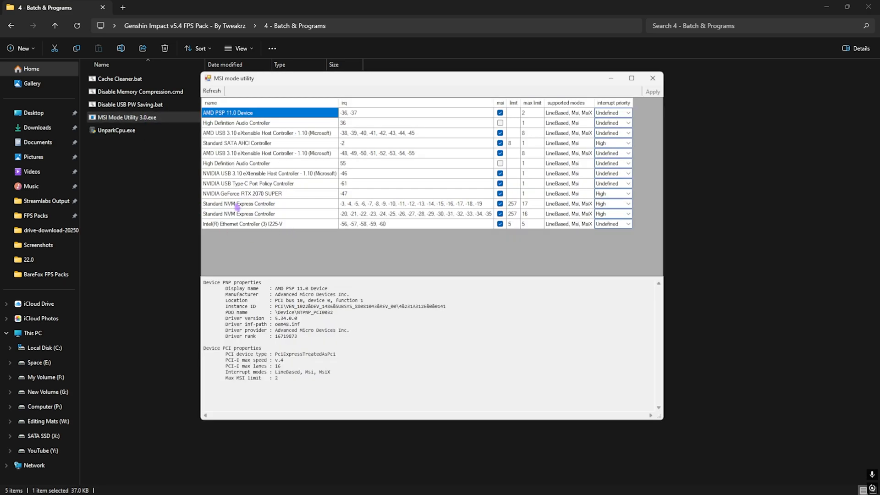
pyautogui.click(265, 194)
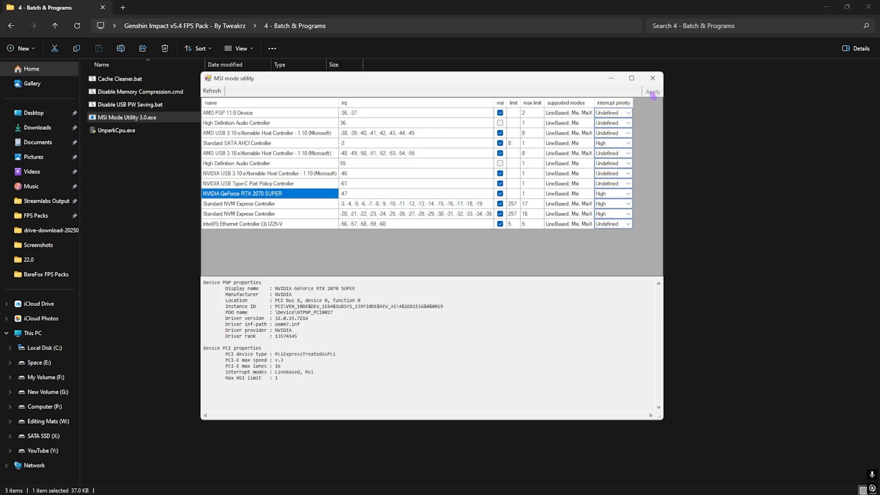
pyautogui.click(652, 77)
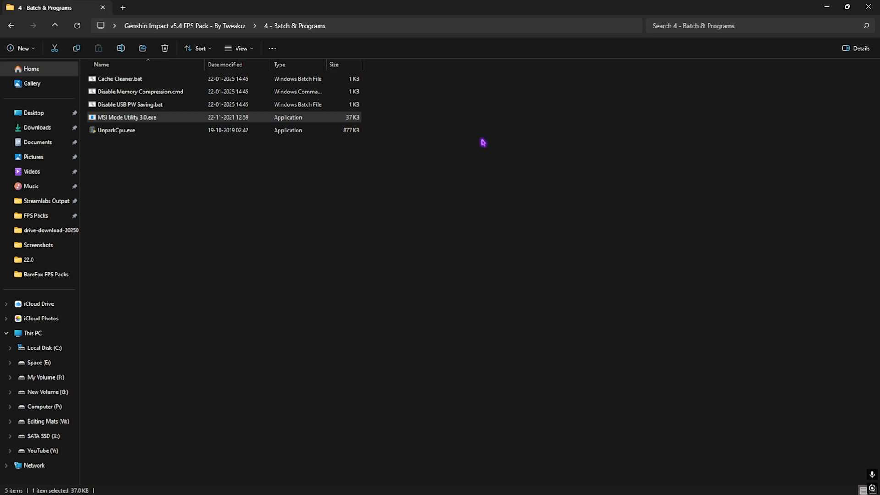
# Run UnparkCpu.exe as administrator, apply a 100% core parking index, close it and return to the pack root
pyautogui.rightClick(120, 132)
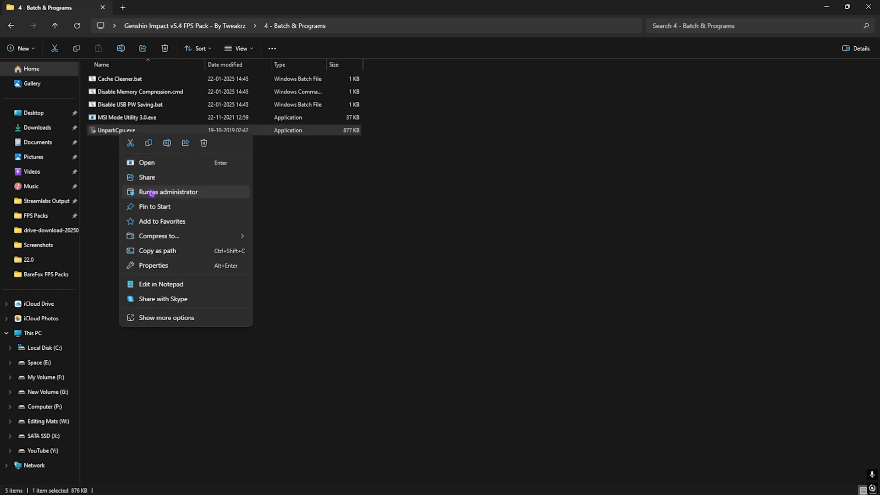
pyautogui.click(150, 192)
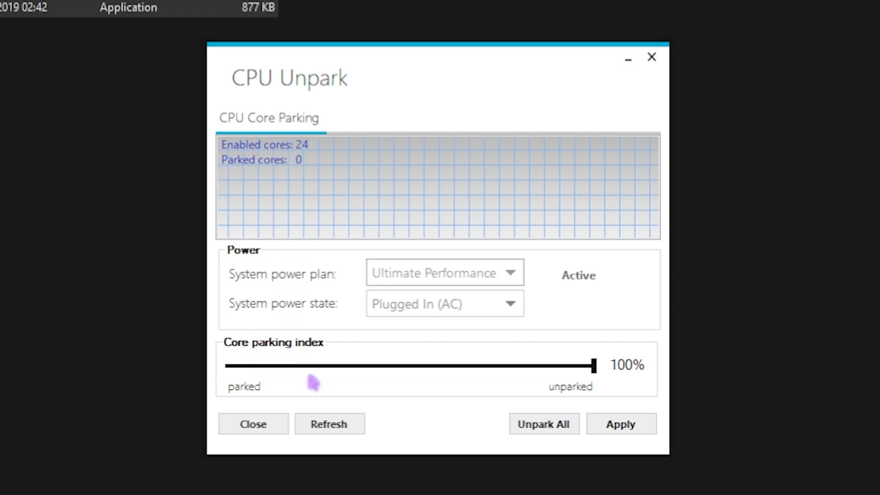
pyautogui.moveTo(269, 367); pyautogui.dragTo(594, 365)
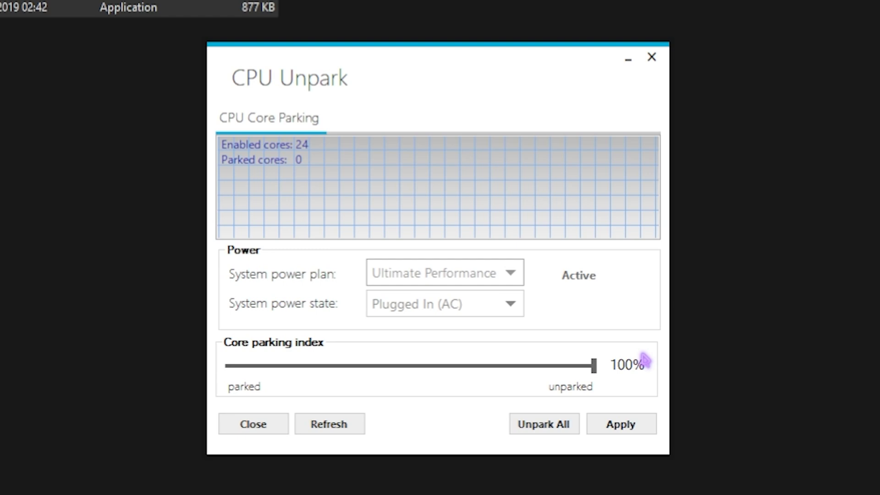
pyautogui.click(621, 425)
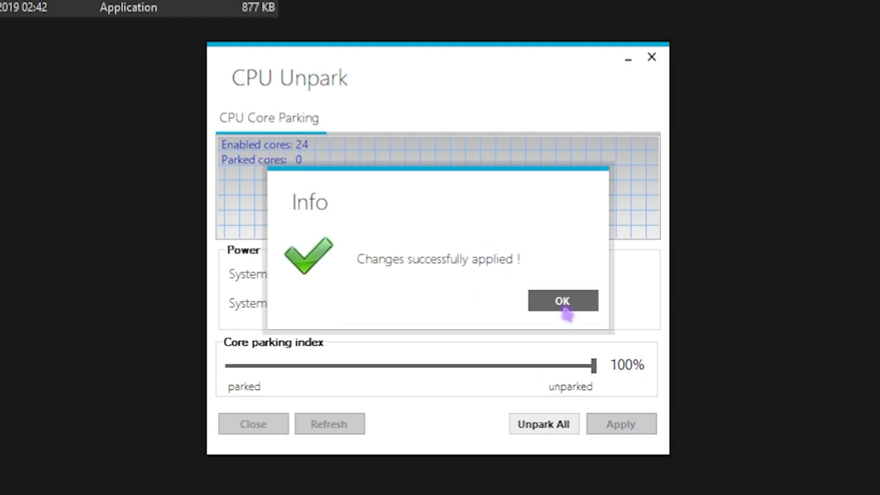
pyautogui.click(562, 302)
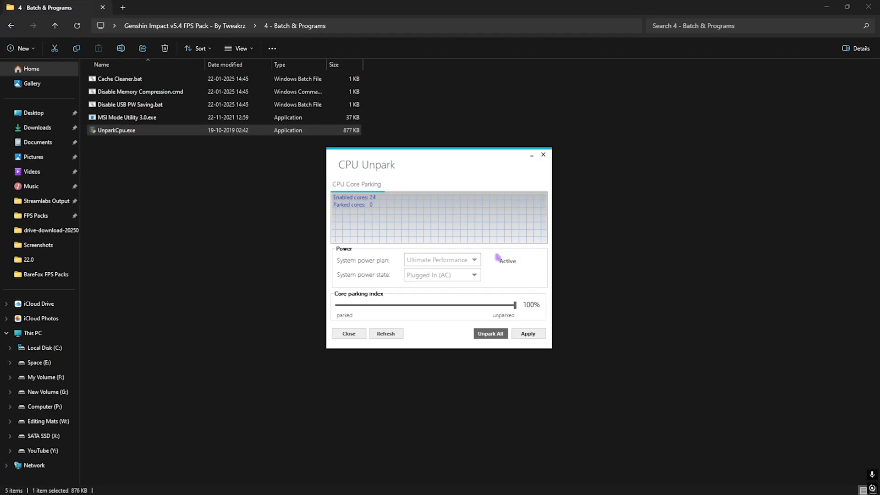
pyautogui.click(543, 155)
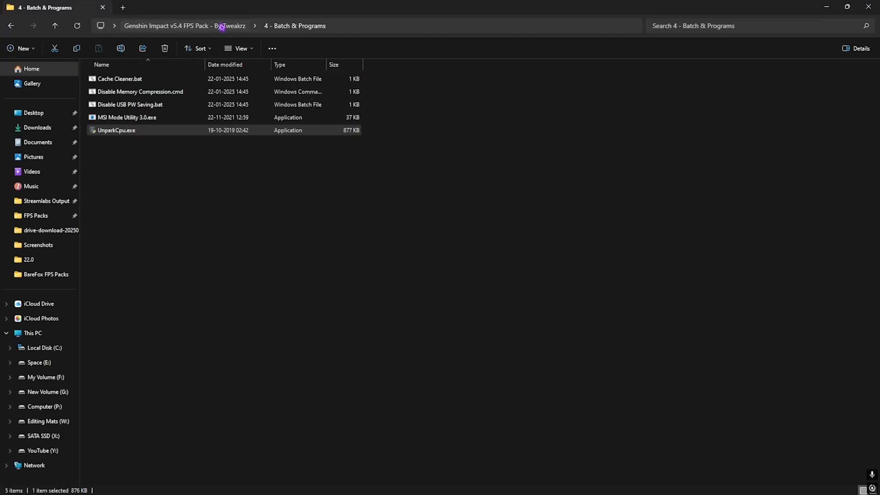
pyautogui.click(184, 25)
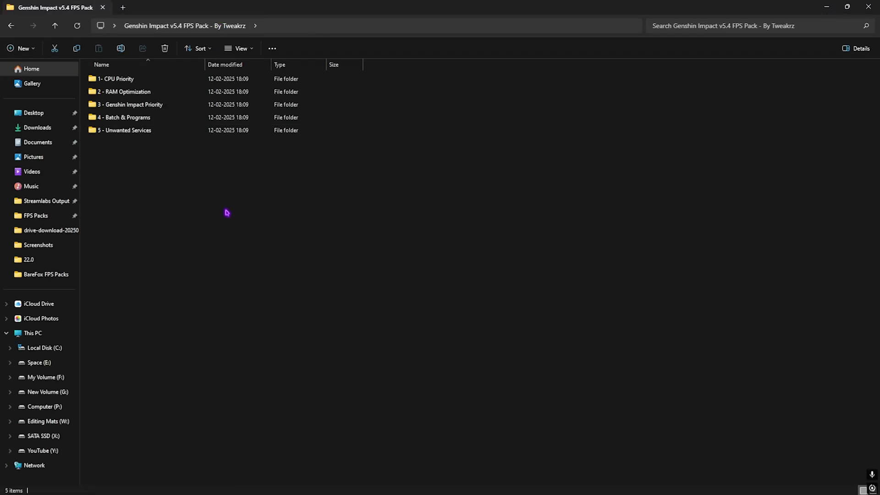
# Browse 5 - Unwanted Services, reviewing its nine Disable .reg files such as Bluetooth and Printer Services
pyautogui.doubleClick(143, 132)
pyautogui.moveTo(171, 227); pyautogui.dragTo(154, 100)
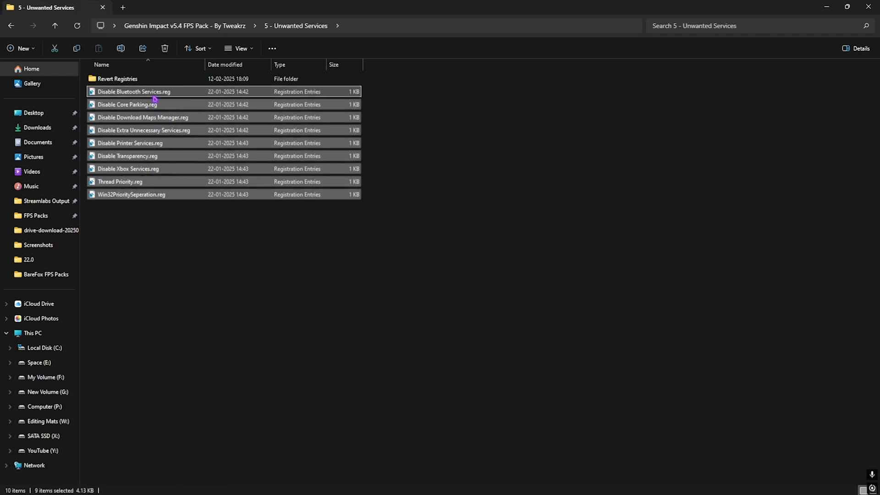
pyautogui.click(180, 251)
pyautogui.moveTo(233, 259); pyautogui.dragTo(168, 85)
pyautogui.click(185, 253)
pyautogui.click(153, 96)
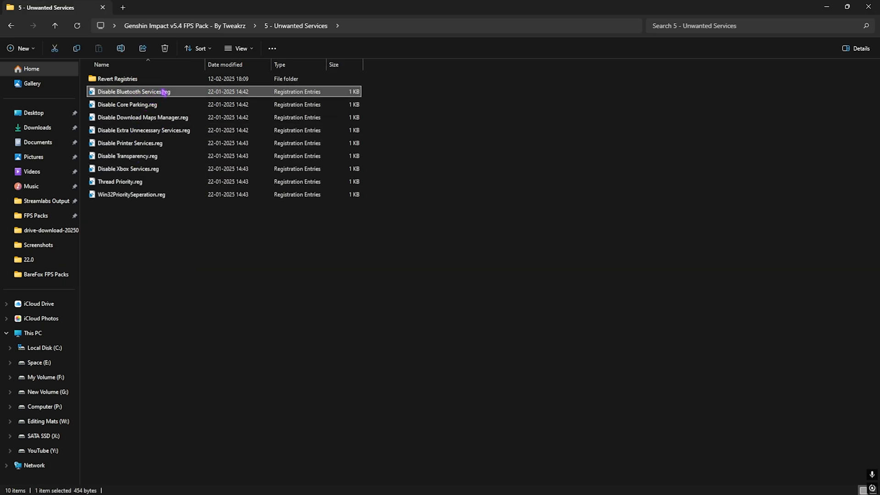
pyautogui.click(146, 147)
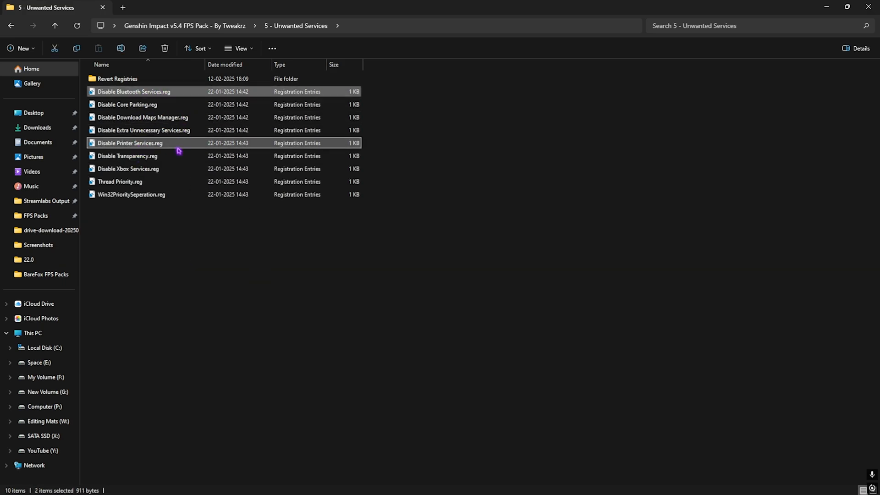
pyautogui.click(201, 265)
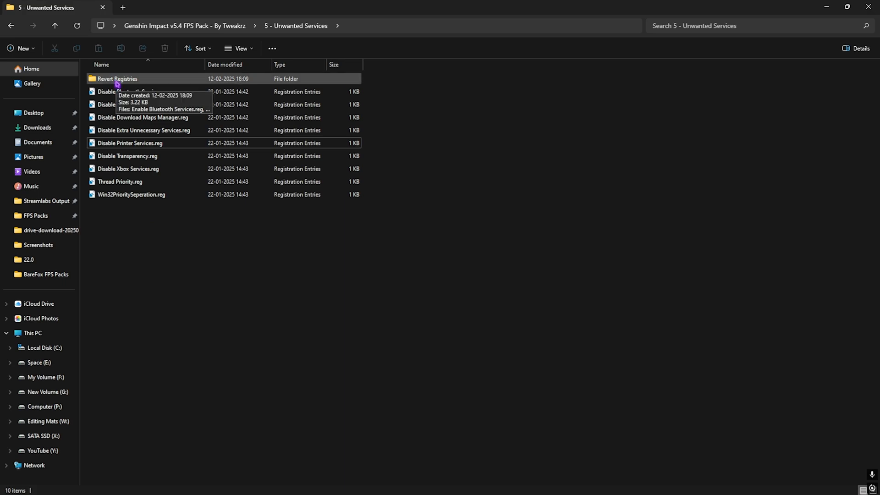
# Enter the Revert Registries folder and look over its Enable registry files
pyautogui.doubleClick(144, 82)
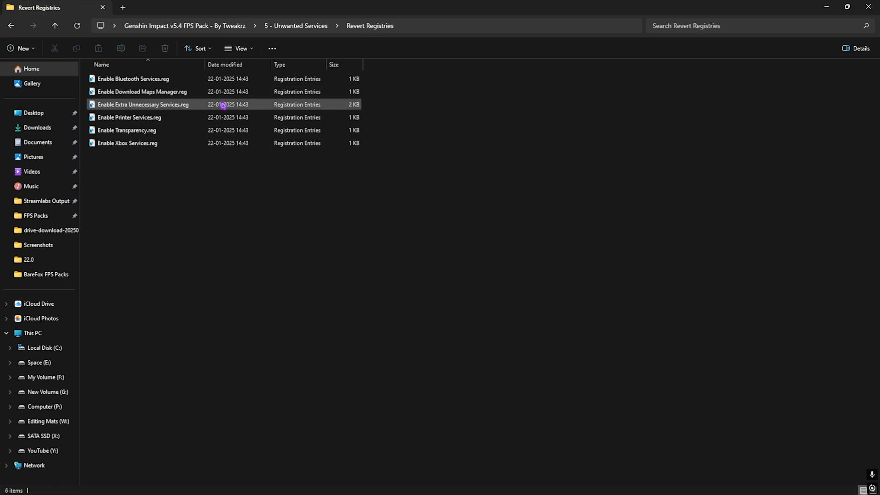
pyautogui.moveTo(180, 191); pyautogui.dragTo(164, 86)
pyautogui.click(200, 194)
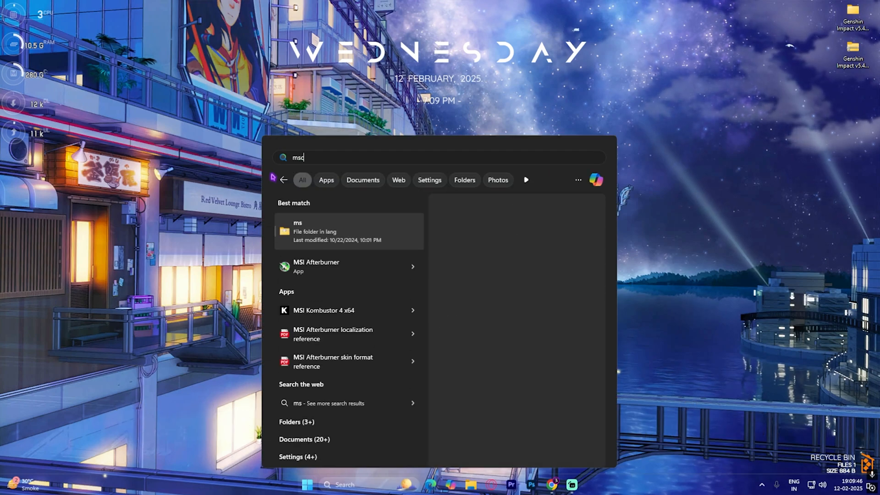
pyautogui.write('con')
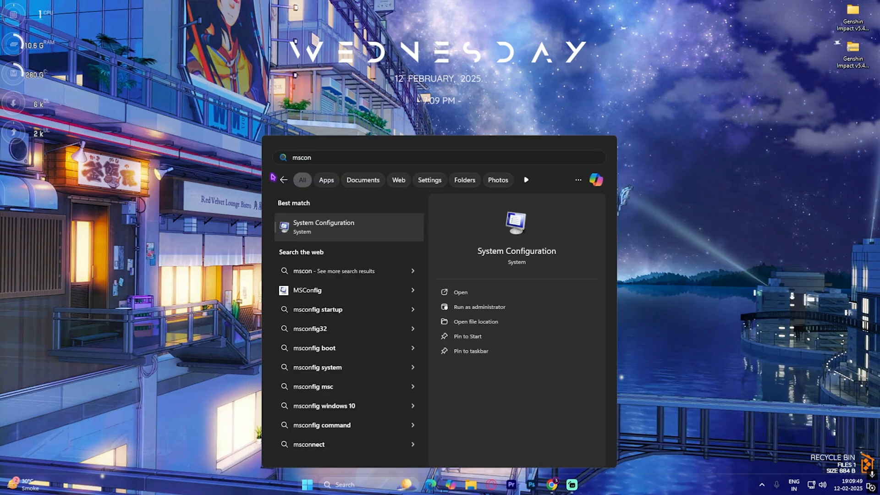
# In msconfig's Boot advanced options keep Number of processors at 24 and apply the change
pyautogui.press('Return')
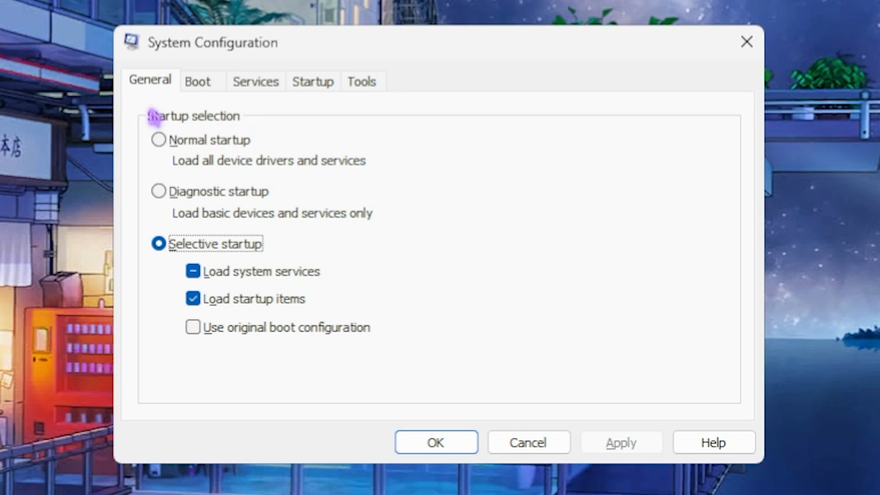
pyautogui.click(199, 81)
pyautogui.click(209, 247)
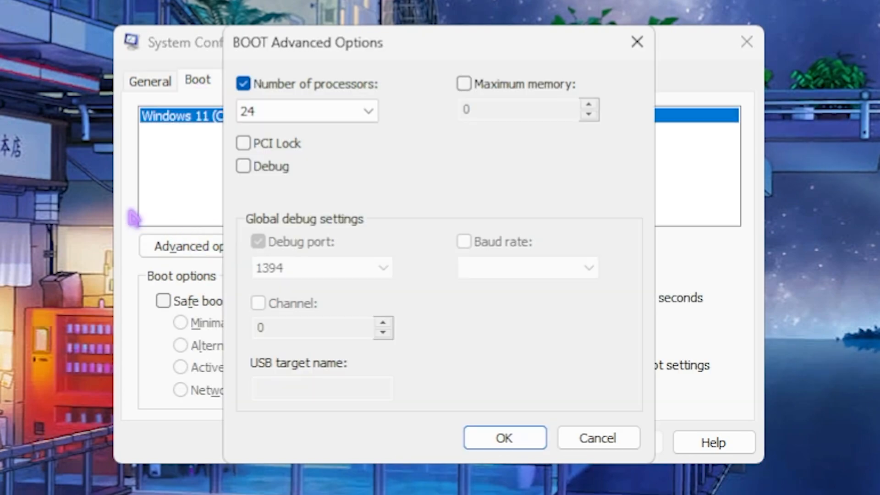
pyautogui.click(336, 114)
pyautogui.click(295, 458)
pyautogui.click(306, 112)
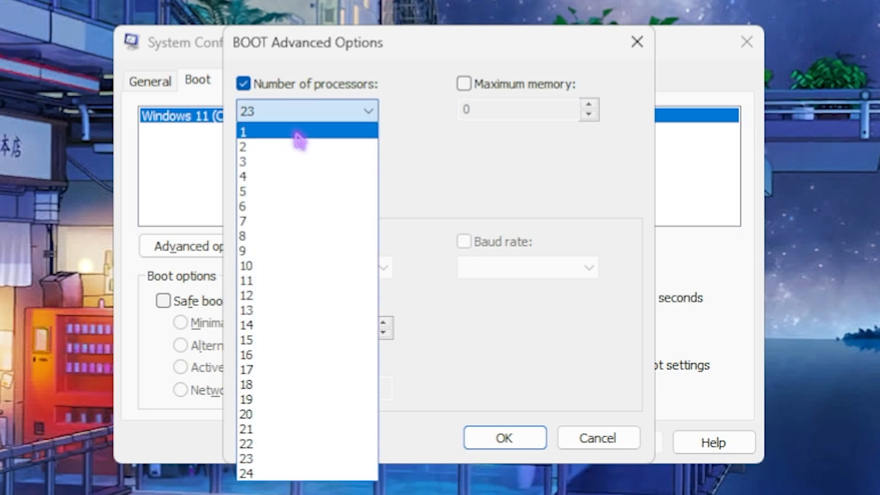
pyautogui.click(246, 473)
pyautogui.click(503, 438)
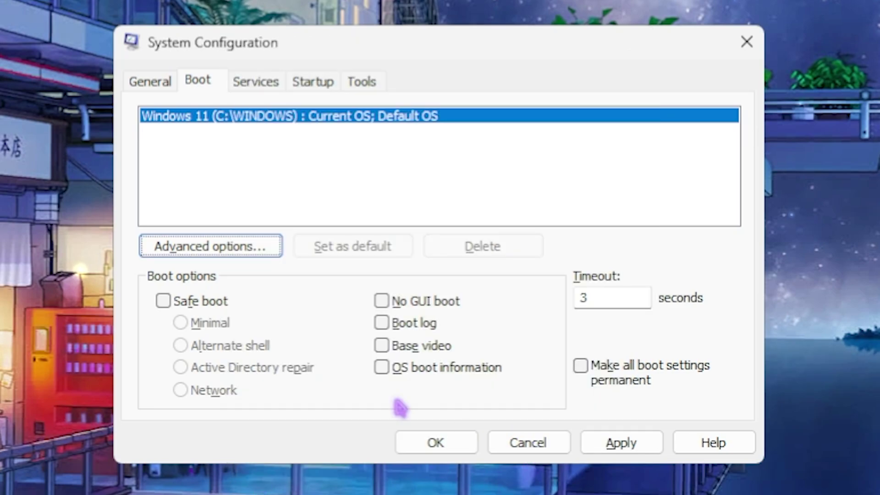
pyautogui.click(621, 441)
# Hide Microsoft services and disable Apple Mobile Device Service in the Services list
pyautogui.click(261, 83)
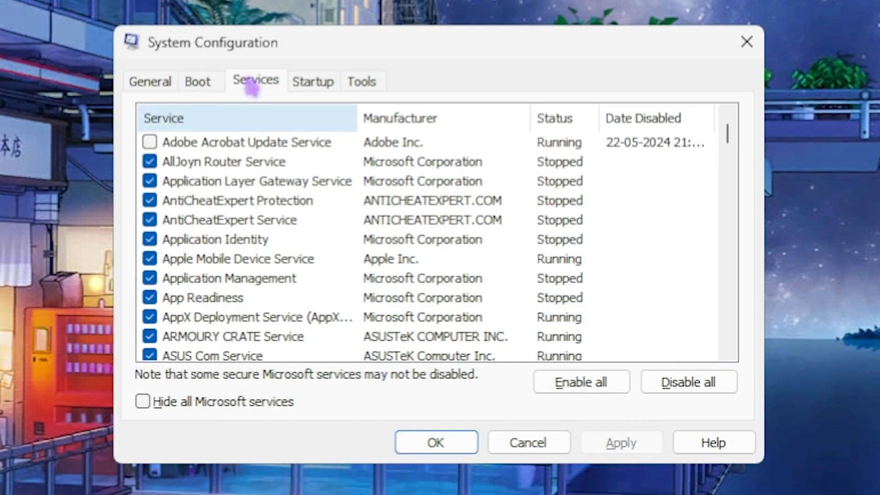
pyautogui.click(190, 404)
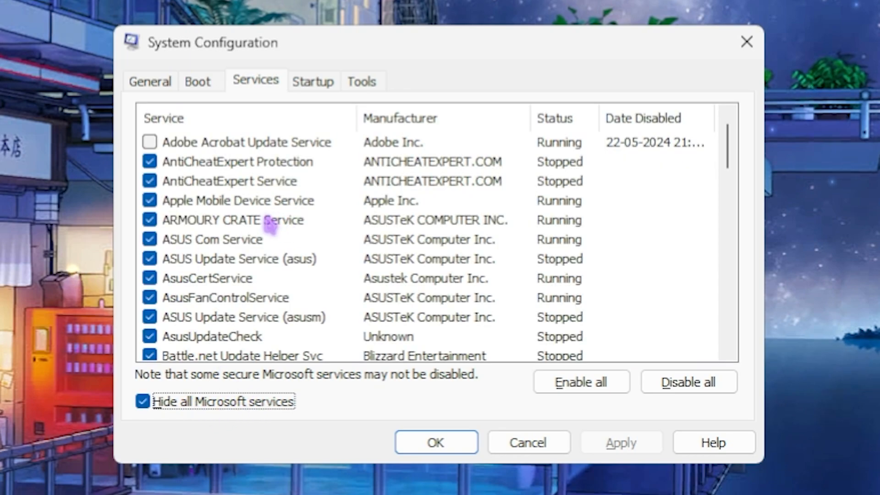
pyautogui.click(206, 200)
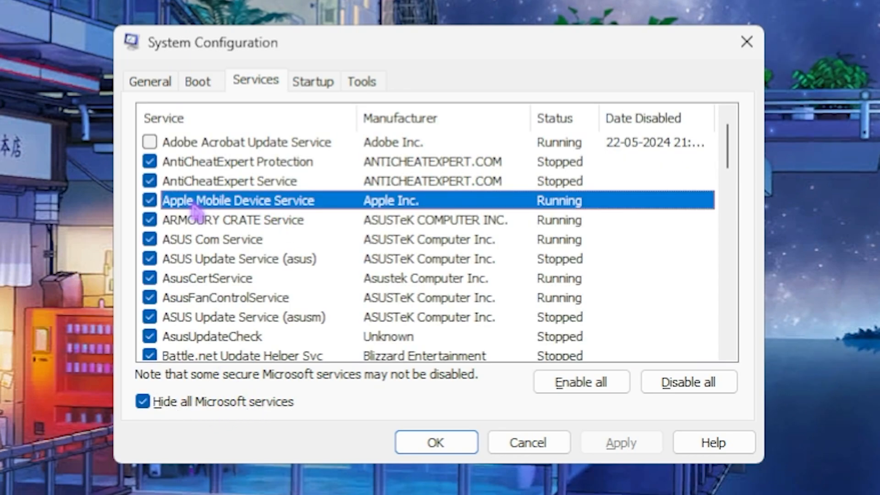
pyautogui.click(150, 200)
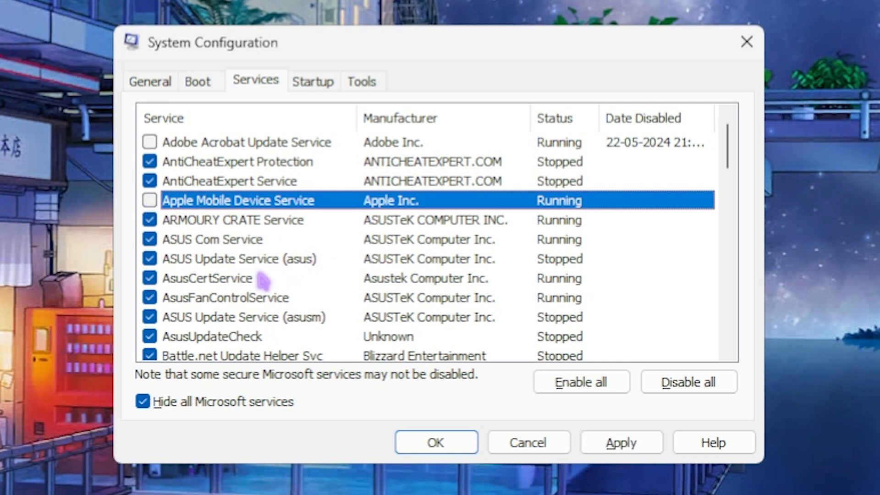
pyautogui.scroll(-3, 206, 261)
pyautogui.scroll(-3, 223, 288)
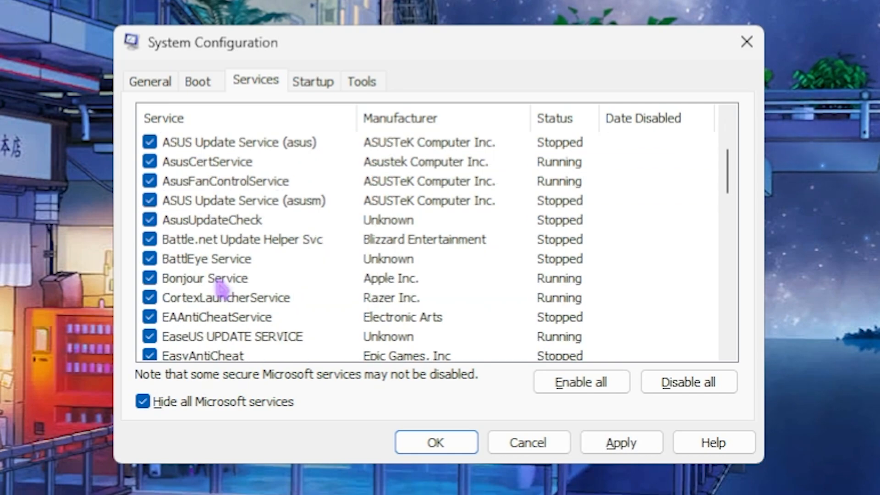
pyautogui.scroll(-3, 222, 289)
pyautogui.scroll(-3, 223, 289)
pyautogui.scroll(-2, 223, 289)
pyautogui.scroll(-2, 223, 288)
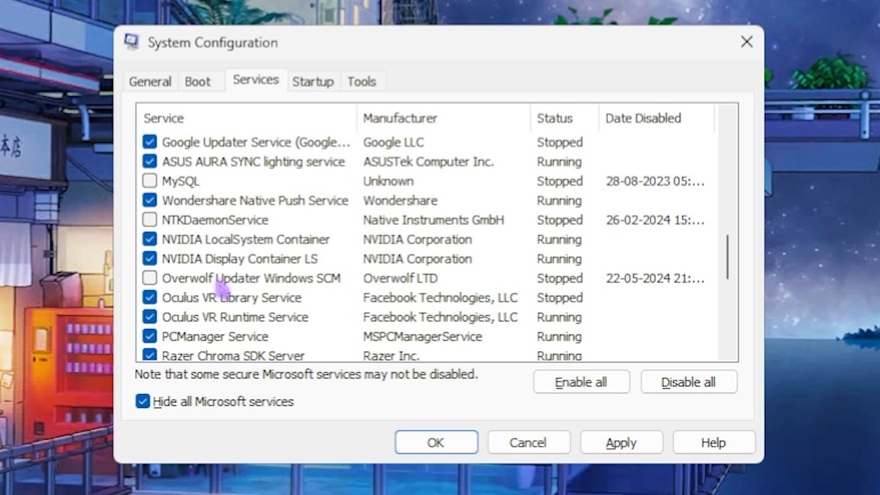
pyautogui.scroll(-3, 222, 289)
pyautogui.scroll(-2, 222, 288)
pyautogui.scroll(-4, 227, 294)
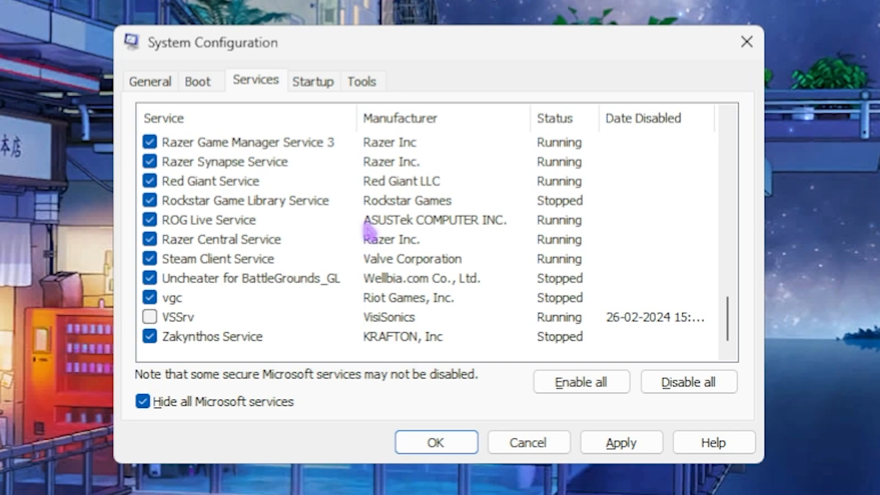
pyautogui.scroll(5, 318, 261)
pyautogui.scroll(5, 318, 261)
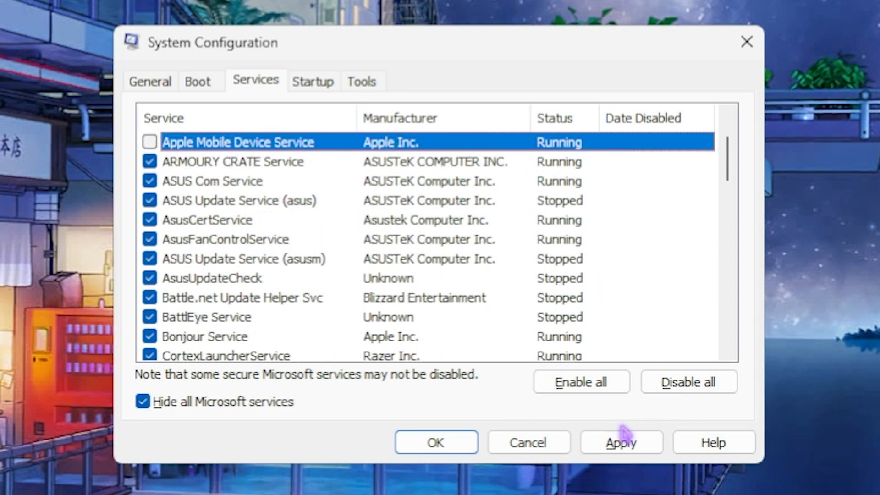
# Apply the service changes and exit System Configuration without restarting
pyautogui.click(622, 440)
pyautogui.click(435, 442)
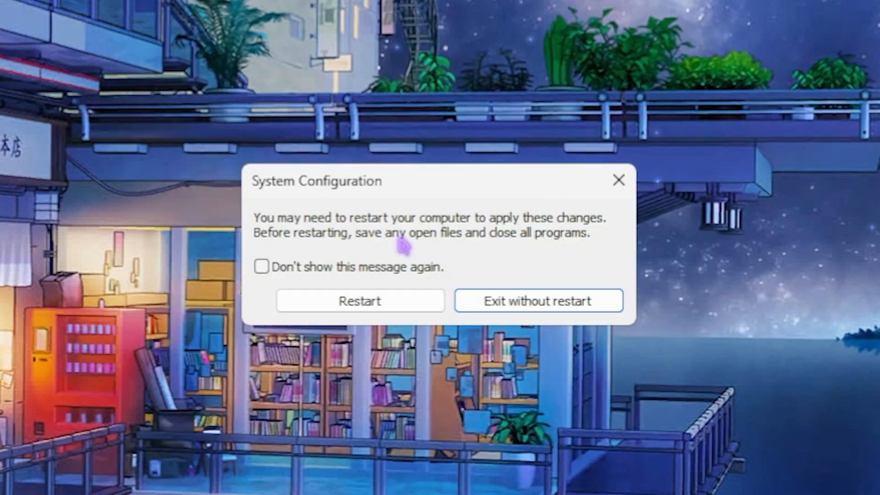
pyautogui.click(552, 302)
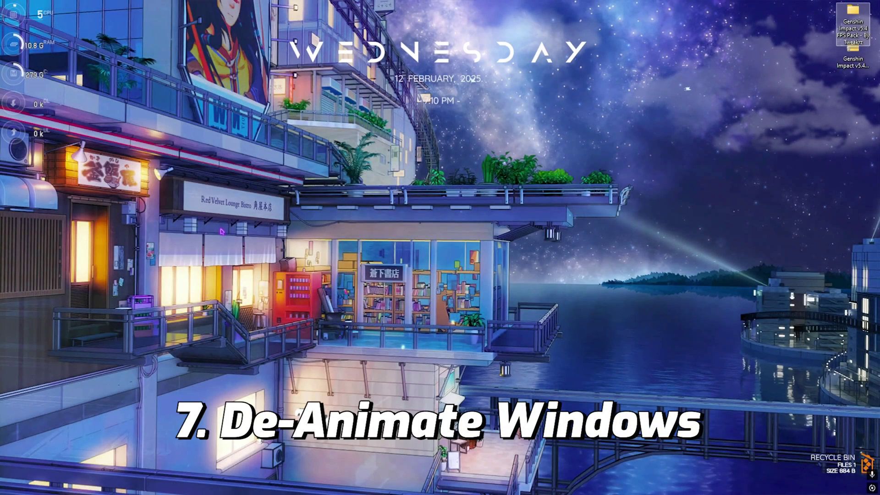
# Bring up Performance Options via search and show its Advanced processor and virtual memory settings
pyautogui.press('super')
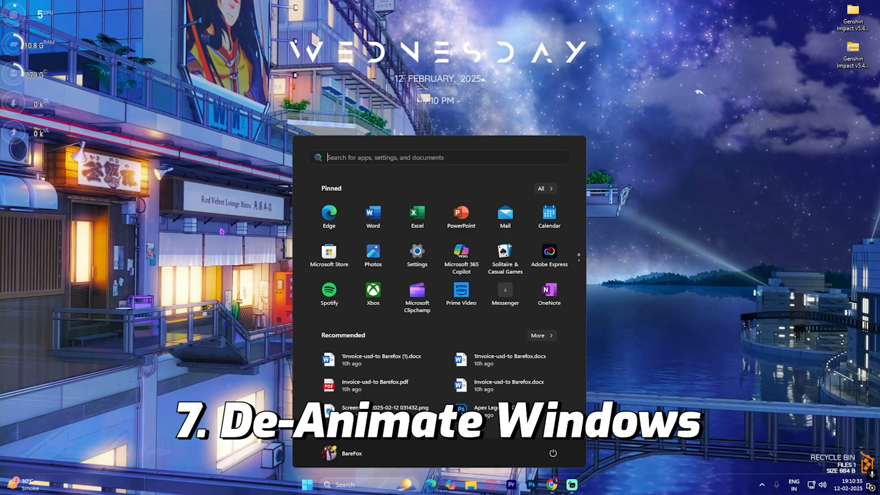
pyautogui.write('adj')
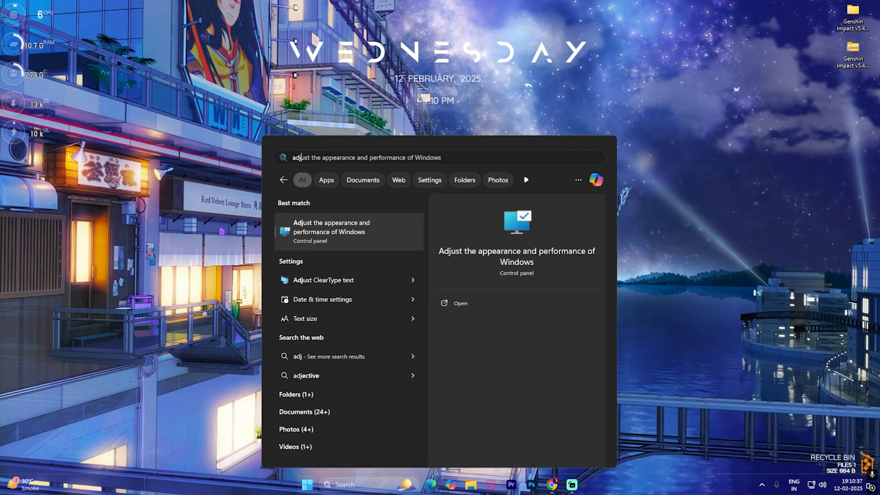
pyautogui.press('Return')
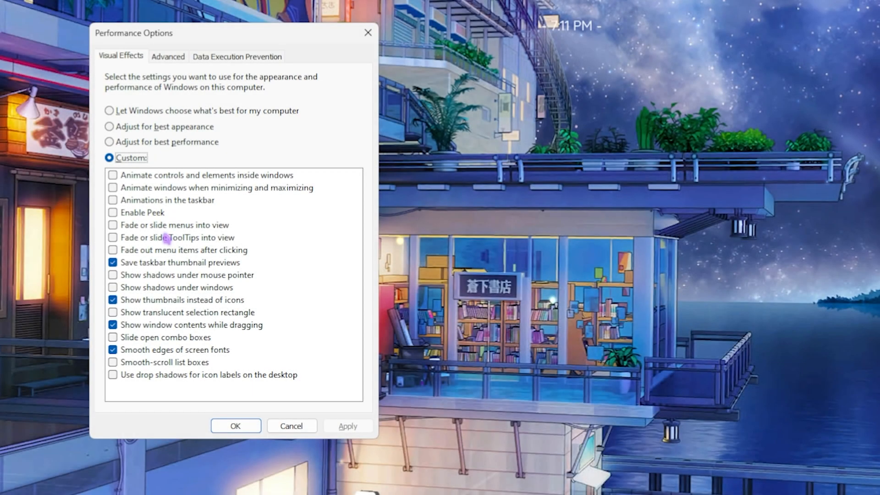
pyautogui.click(167, 56)
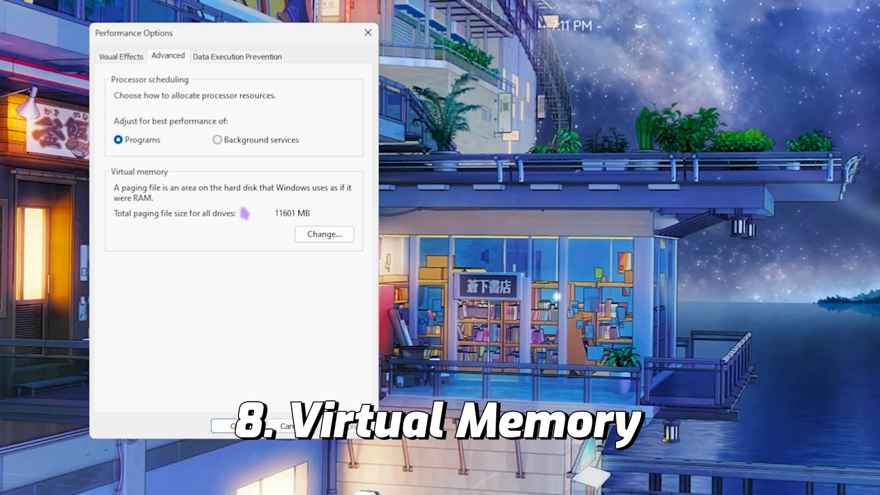
# Begin editing drive C:'s paging file size and bring Calculator up beside the Virtual Memory dialog
pyautogui.click(324, 233)
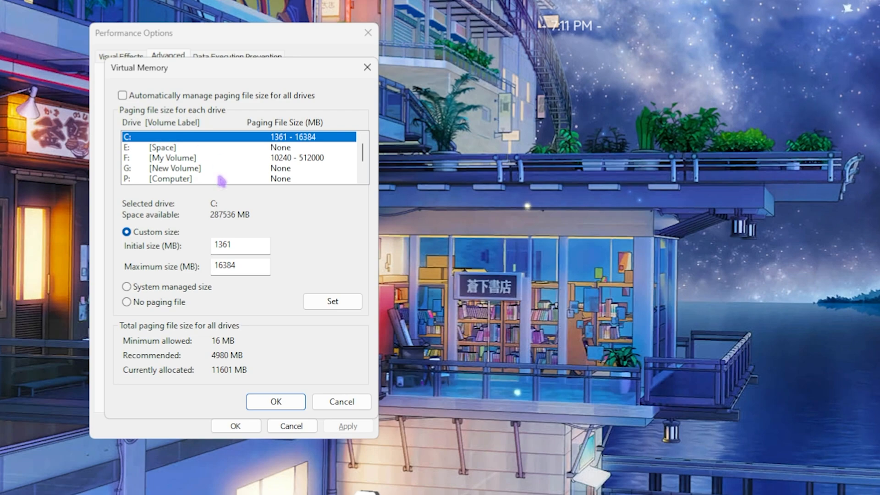
pyautogui.doubleClick(235, 246)
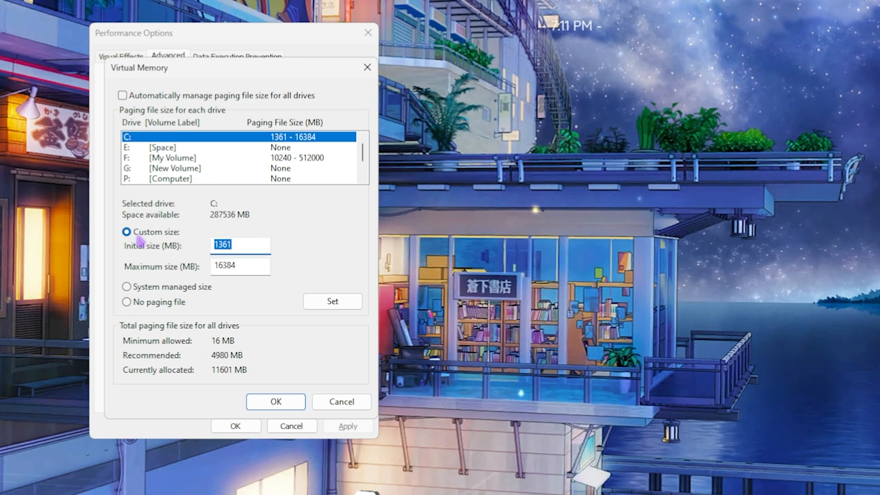
pyautogui.press('super')
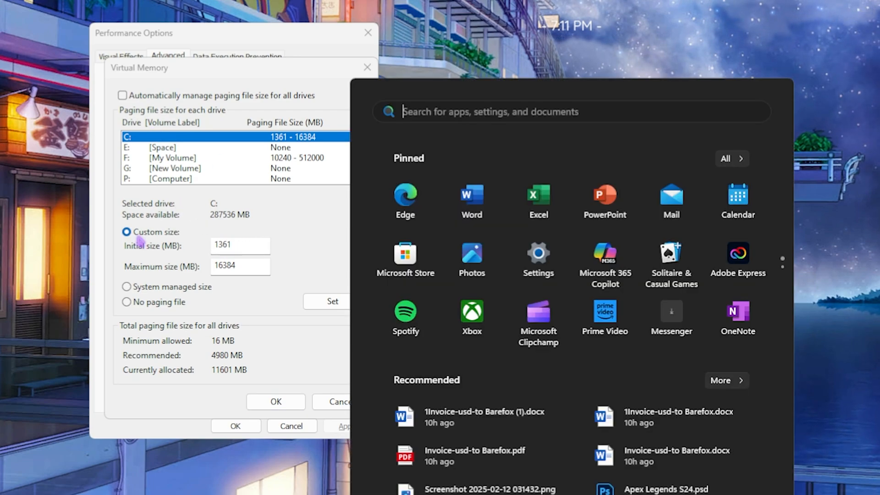
pyautogui.write('va')
pyautogui.press('BackSpace')
pyautogui.press('BackSpace')
pyautogui.write('ca')
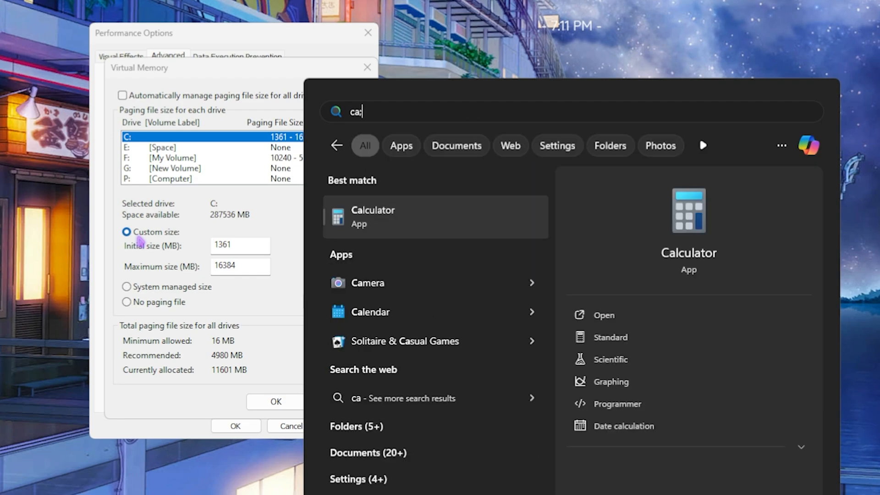
pyautogui.press('Return')
pyautogui.moveTo(487, 48); pyautogui.dragTo(502, 38)
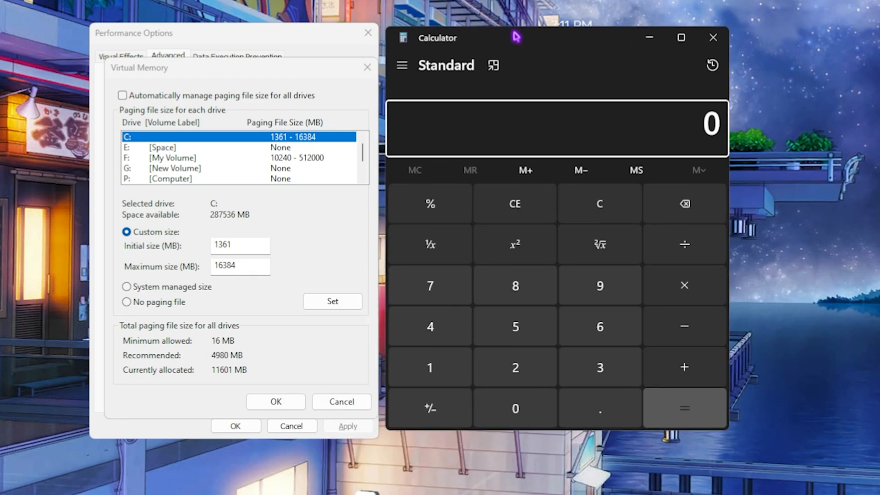
# Compute 32×1024÷2 = 16384 in Calculator and copy the result
pyautogui.click(594, 364)
pyautogui.click(509, 365)
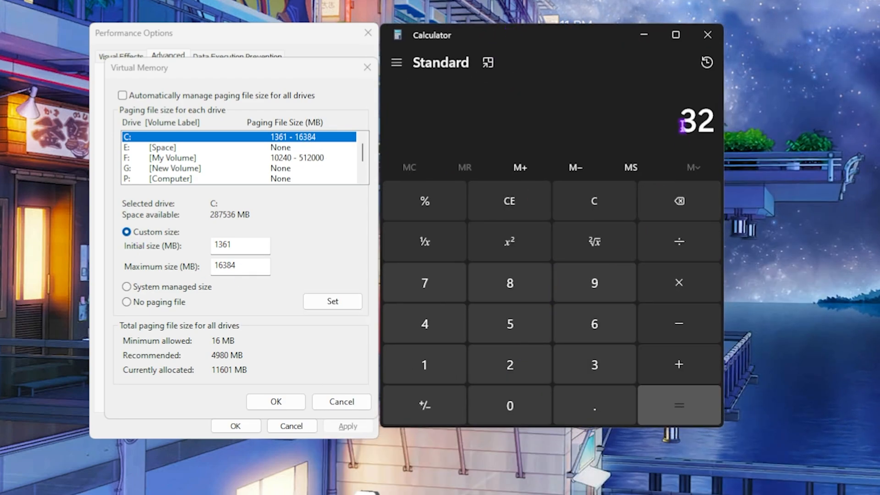
pyautogui.click(678, 283)
pyautogui.click(424, 365)
pyautogui.click(510, 405)
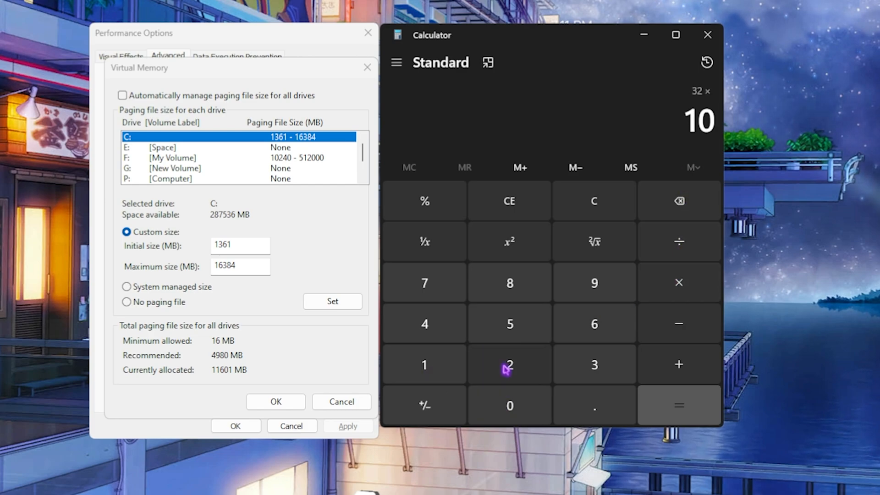
pyautogui.write('24')
pyautogui.press('Return')
pyautogui.moveTo(623, 121); pyautogui.dragTo(720, 133)
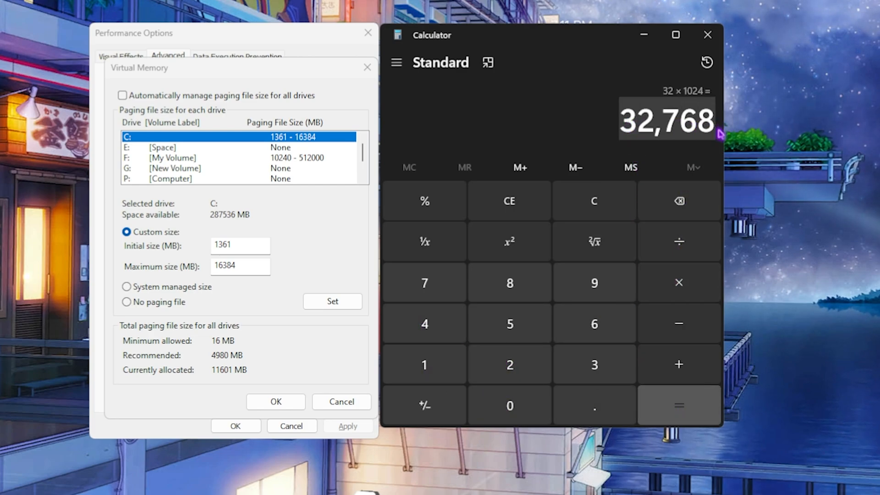
pyautogui.click(678, 242)
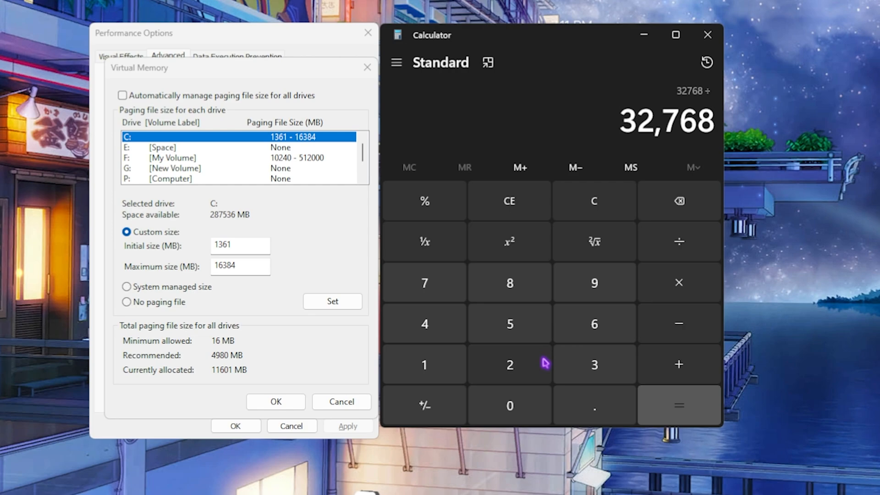
pyautogui.click(510, 365)
pyautogui.click(679, 406)
pyautogui.moveTo(620, 120); pyautogui.dragTo(717, 123)
pyautogui.hotkey('ctrl', 'c')
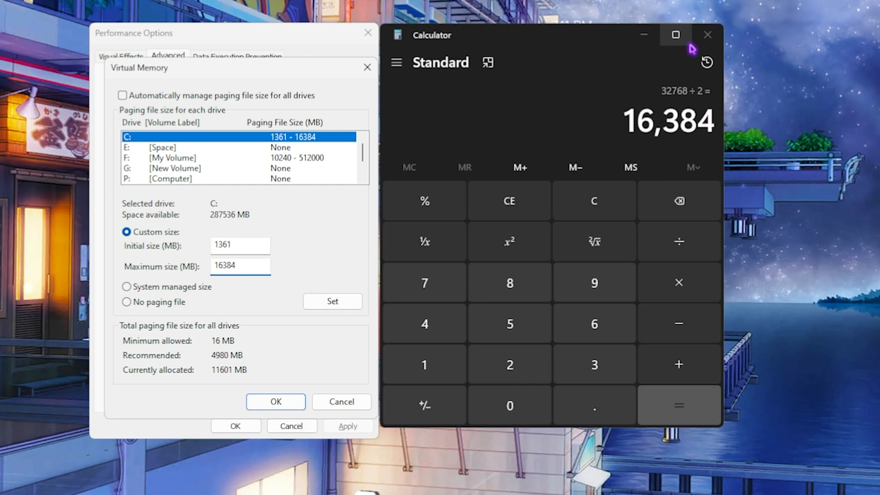
pyautogui.click(707, 34)
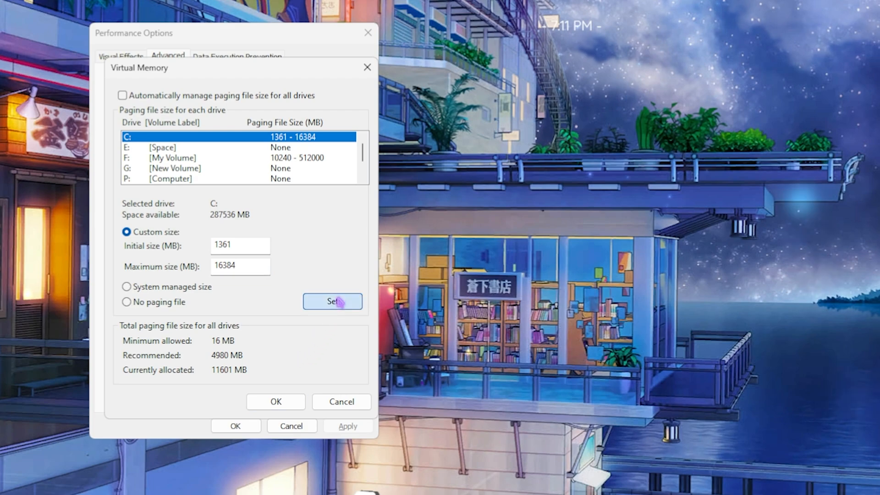
# Set the custom paging file size for drive C: and close the virtual memory settings
pyautogui.click(332, 301)
pyautogui.click(276, 402)
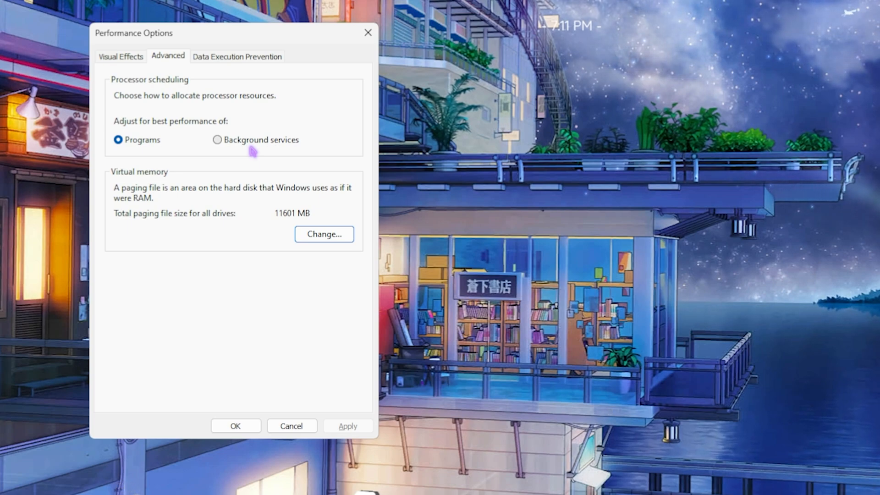
# Reopen Virtual Memory and turn off automatic paging file management
pyautogui.click(330, 238)
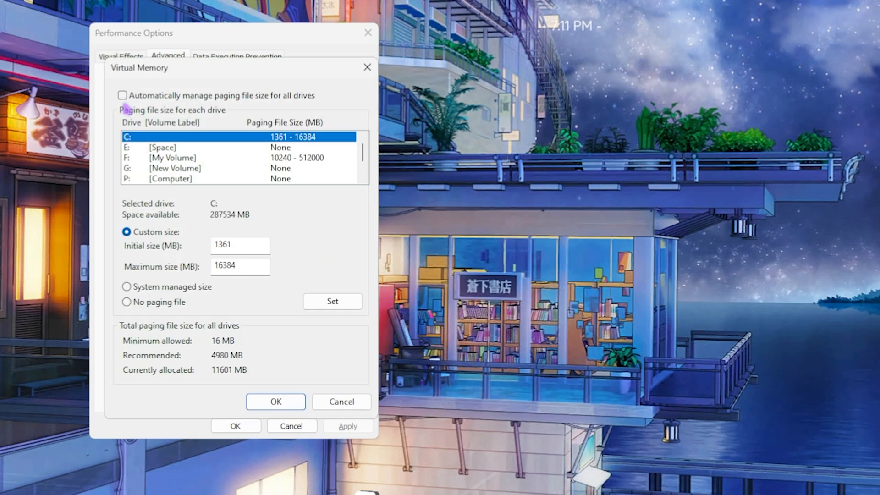
pyautogui.click(123, 96)
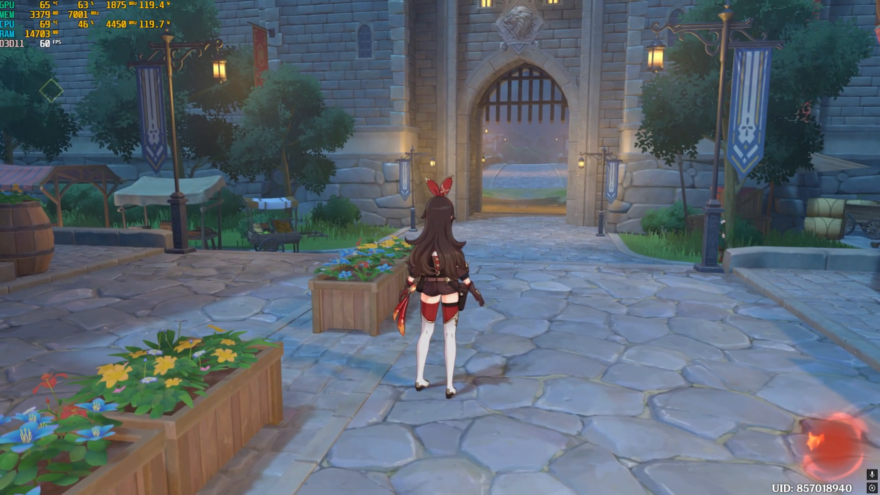
# Reach Genshin Impact's Graphics settings from the Paimon menu
pyautogui.press('Escape')
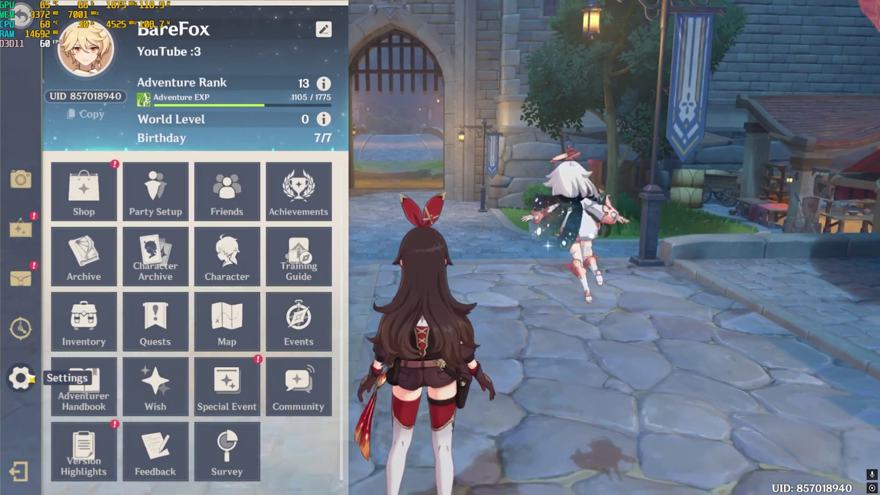
pyautogui.click(21, 377)
pyautogui.click(125, 139)
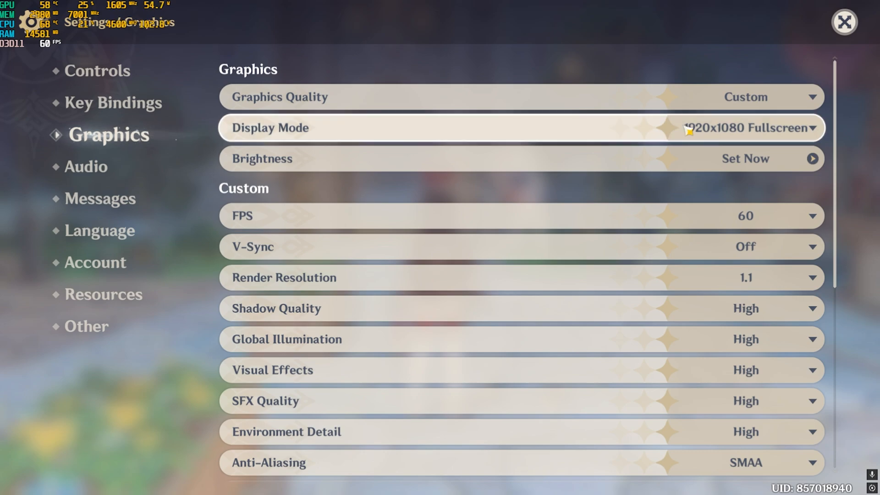
# Check the Display Mode and FPS dropdowns, keeping 1920x1080 Fullscreen and 60 FPS
pyautogui.click(743, 128)
pyautogui.click(749, 147)
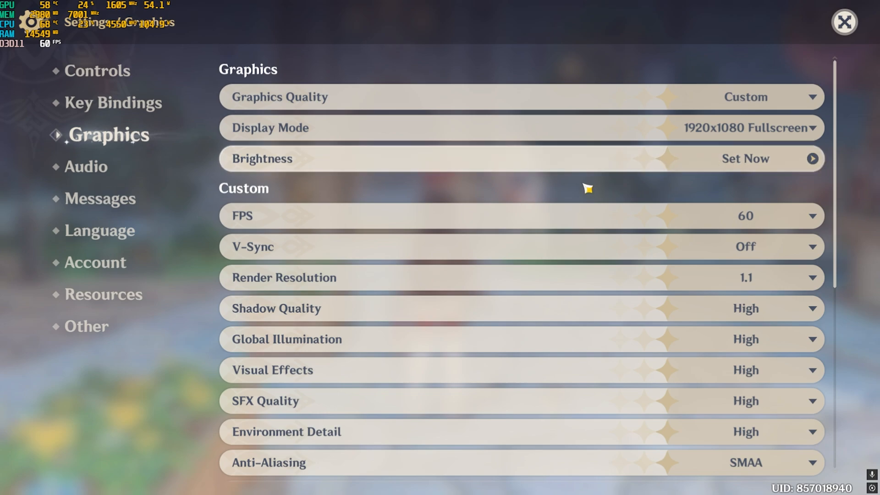
pyautogui.click(386, 219)
pyautogui.click(721, 284)
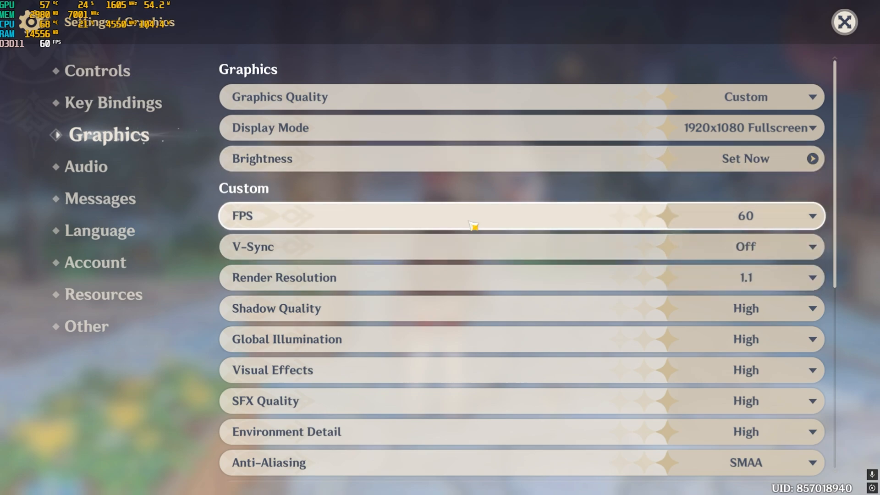
pyautogui.scroll(-1, 323, 233)
pyautogui.scroll(-1, 401, 235)
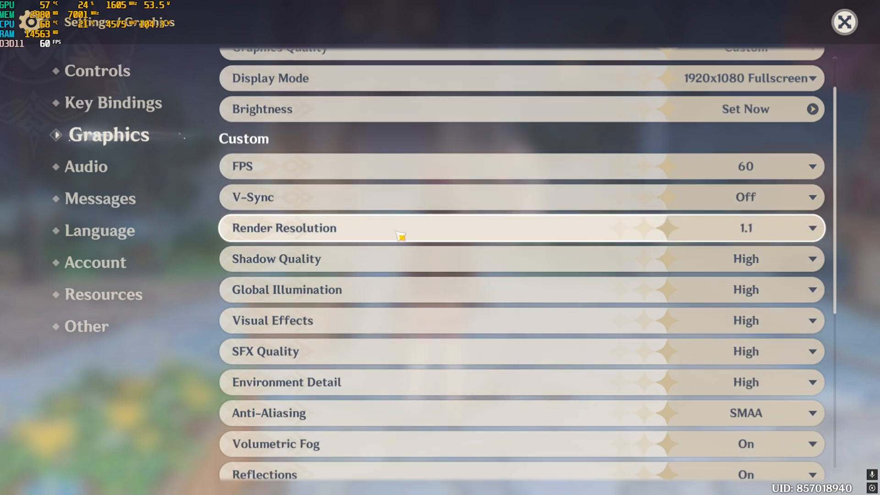
# Set Render Resolution 1.0, Shadow Quality Low, Global Illumination Off and Visual Effects Low
pyautogui.click(454, 236)
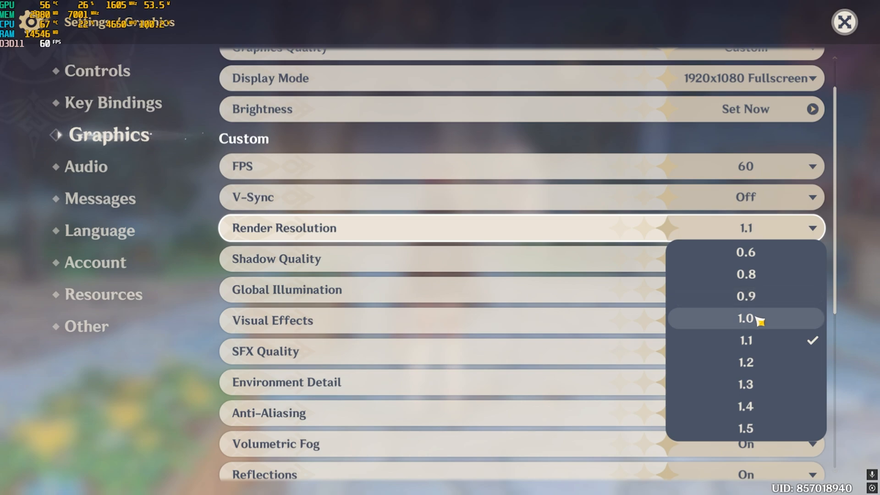
pyautogui.click(757, 318)
pyautogui.click(746, 258)
pyautogui.click(746, 306)
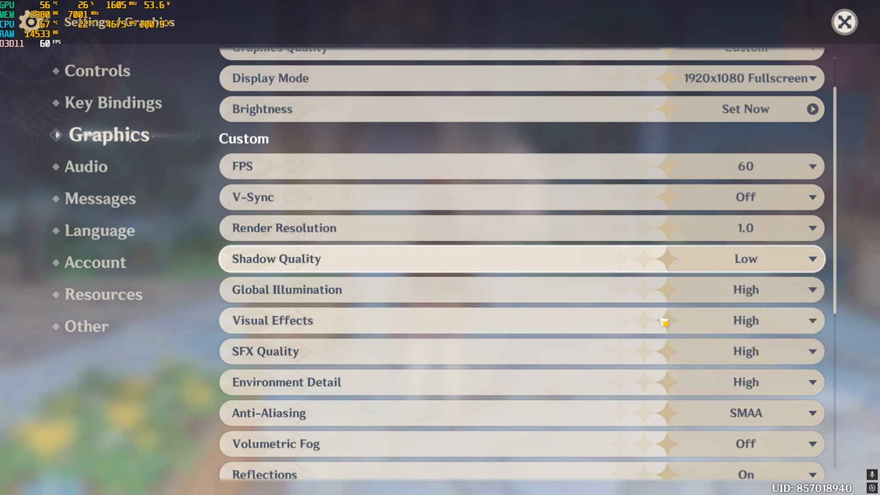
pyautogui.click(746, 289)
pyautogui.click(746, 314)
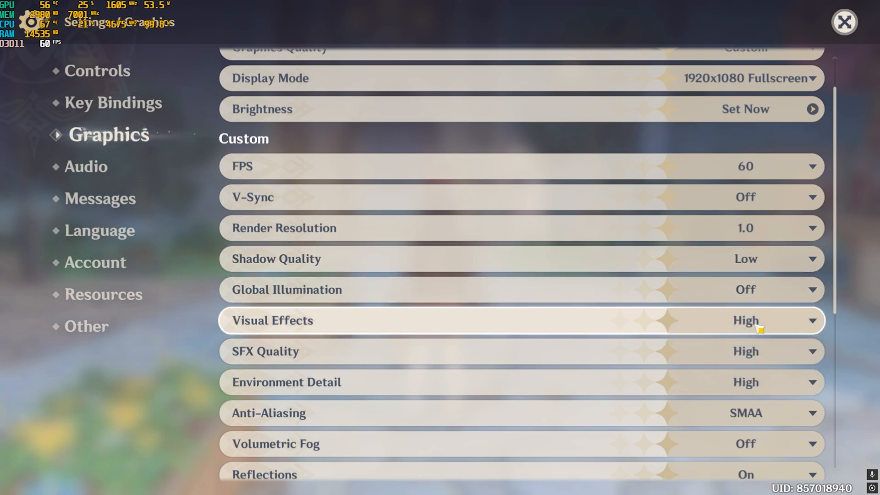
pyautogui.click(746, 365)
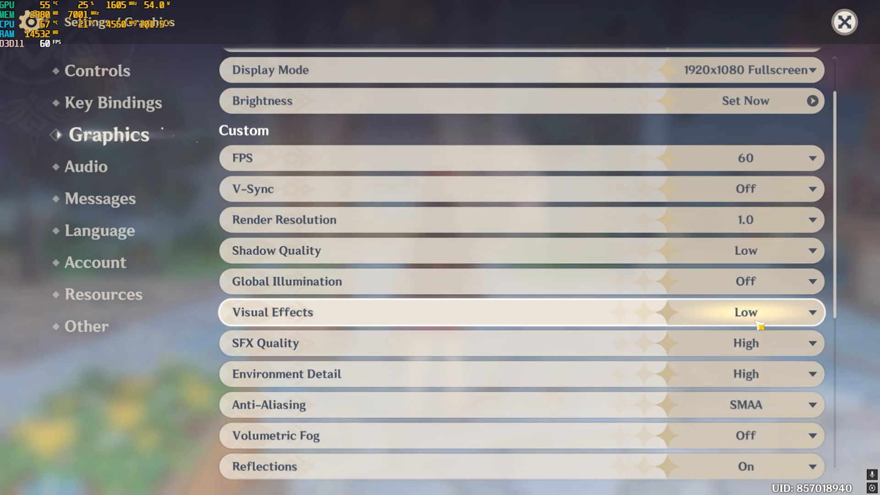
# Set SFX Quality Low, Environment Detail Medium, Anti-Aliasing FSR 2 and keep Volumetric Fog Off
pyautogui.click(746, 342)
pyautogui.click(746, 385)
pyautogui.scroll(-1, 619, 310)
pyautogui.click(746, 338)
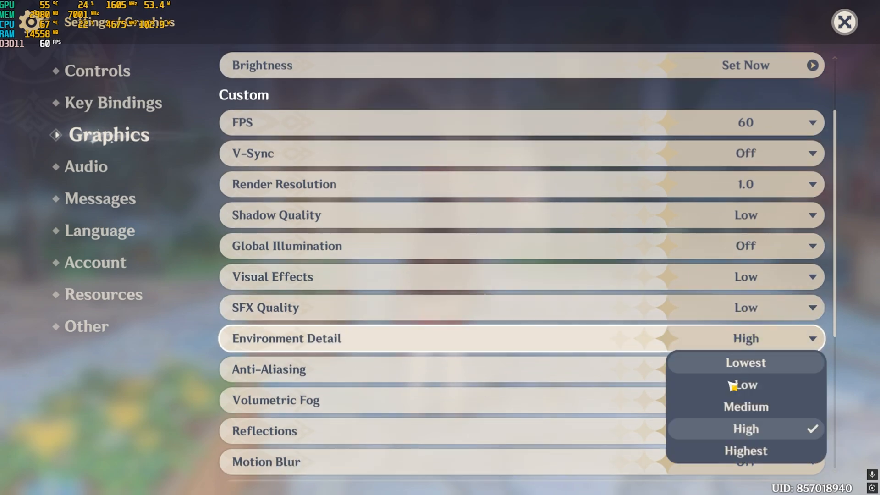
pyautogui.click(746, 406)
pyautogui.click(746, 369)
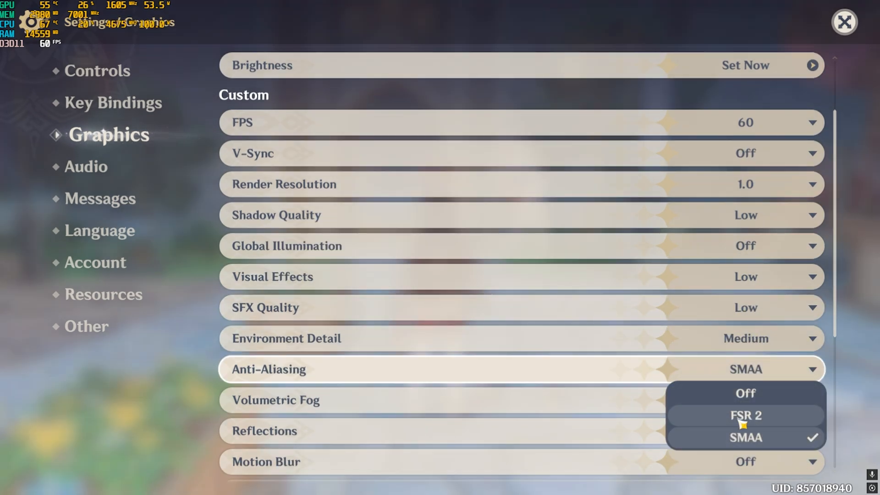
pyautogui.click(746, 416)
pyautogui.click(746, 400)
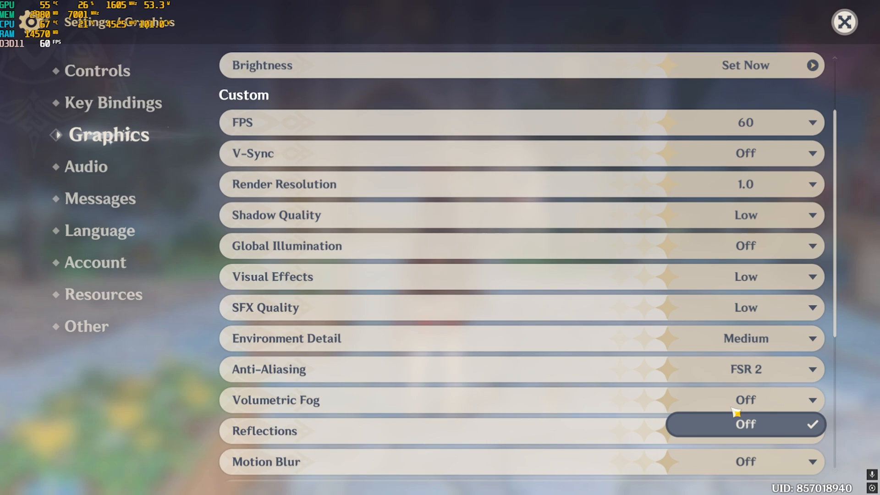
pyautogui.click(737, 421)
# Turn Reflections Off, keep Motion Blur and Bloom Off, and set Crowd Density Low
pyautogui.click(745, 431)
pyautogui.click(742, 454)
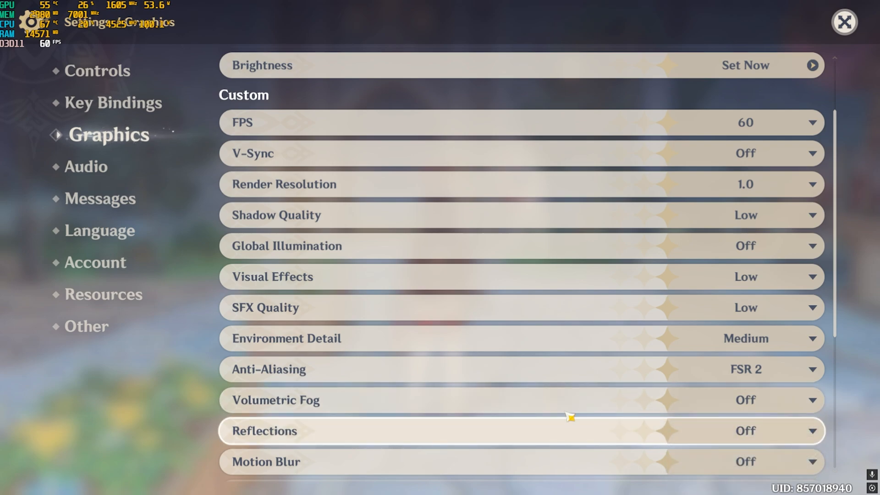
pyautogui.scroll(-1, 571, 417)
pyautogui.click(746, 420)
pyautogui.click(745, 328)
pyautogui.scroll(-1, 687, 399)
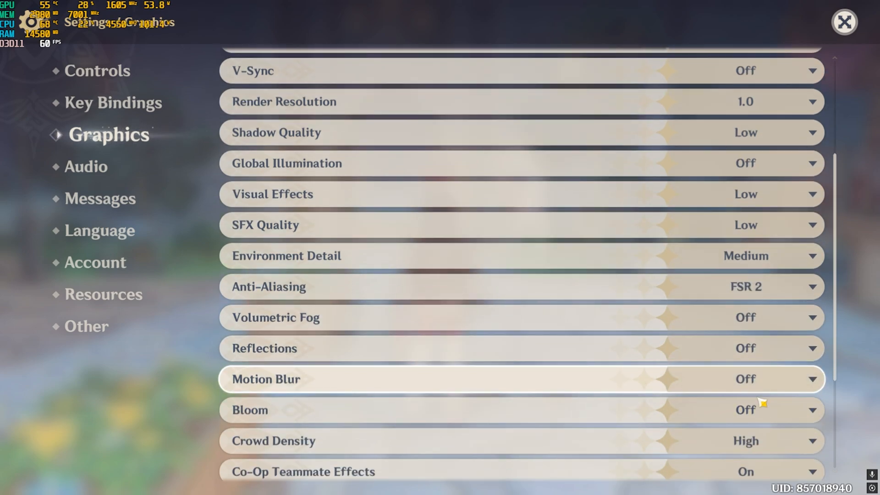
pyautogui.click(762, 409)
pyautogui.scroll(-1, 761, 409)
pyautogui.click(760, 408)
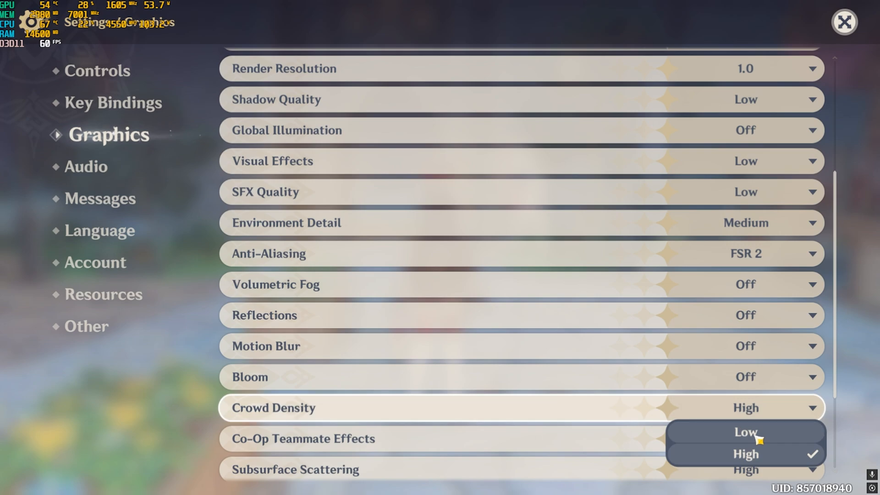
pyautogui.click(745, 431)
pyautogui.scroll(-2, 756, 412)
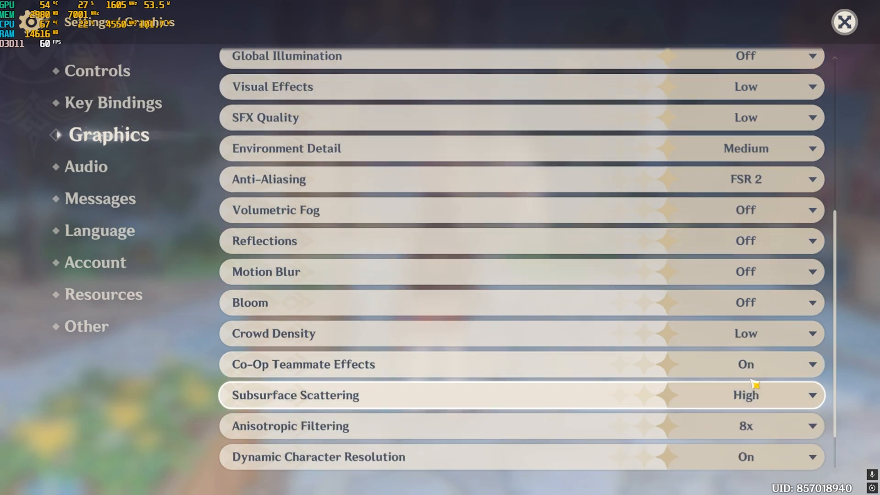
# Turn Subsurface Scattering Off and set Anisotropic Filtering to 2x
pyautogui.click(746, 395)
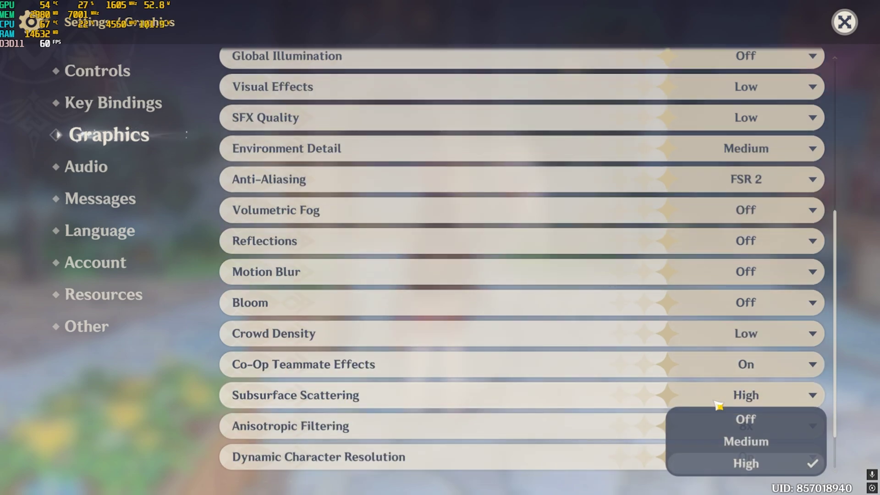
pyautogui.click(745, 442)
pyautogui.click(746, 396)
pyautogui.click(746, 419)
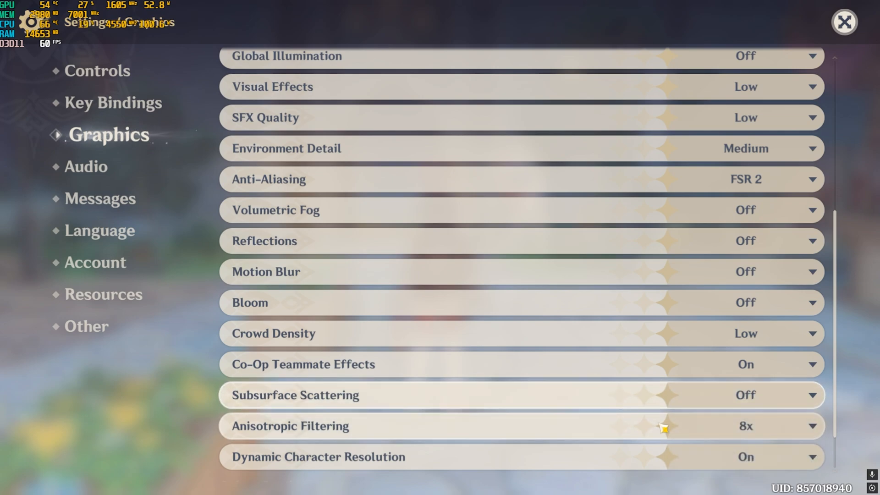
pyautogui.click(733, 426)
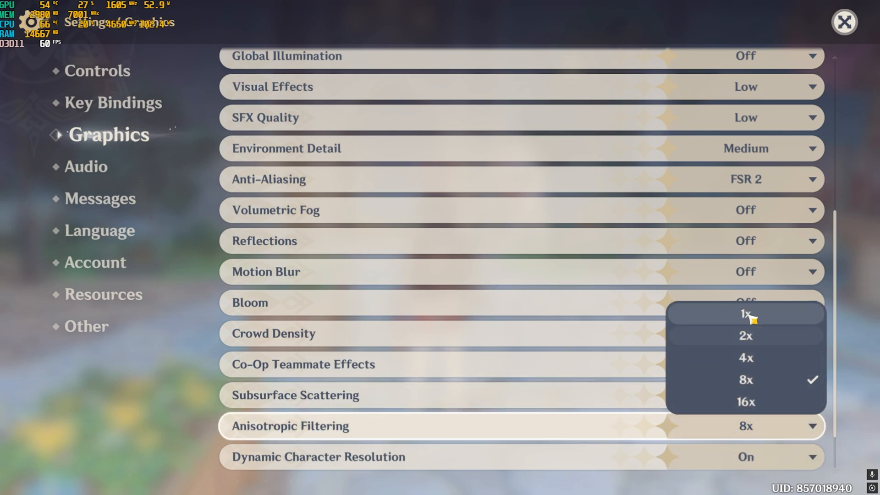
pyautogui.click(750, 335)
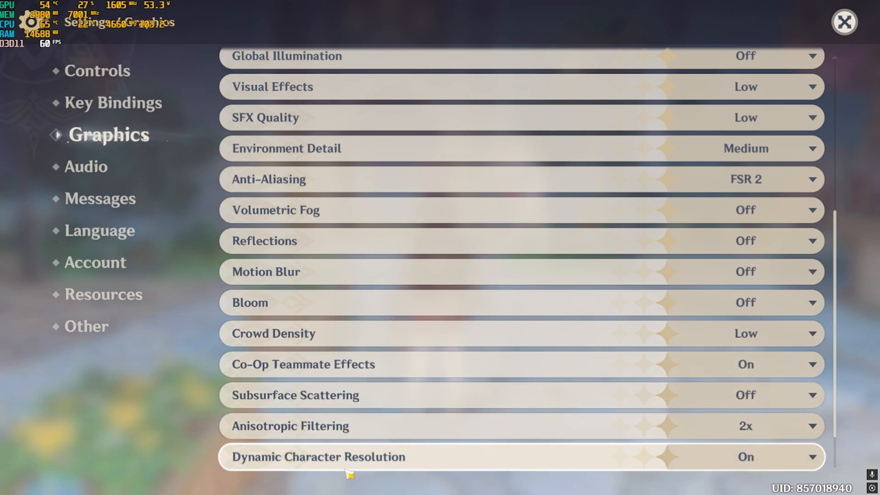
pyautogui.scroll(-1, 350, 475)
# Turn Dynamic Character Resolution Off and close the settings screen
pyautogui.click(756, 423)
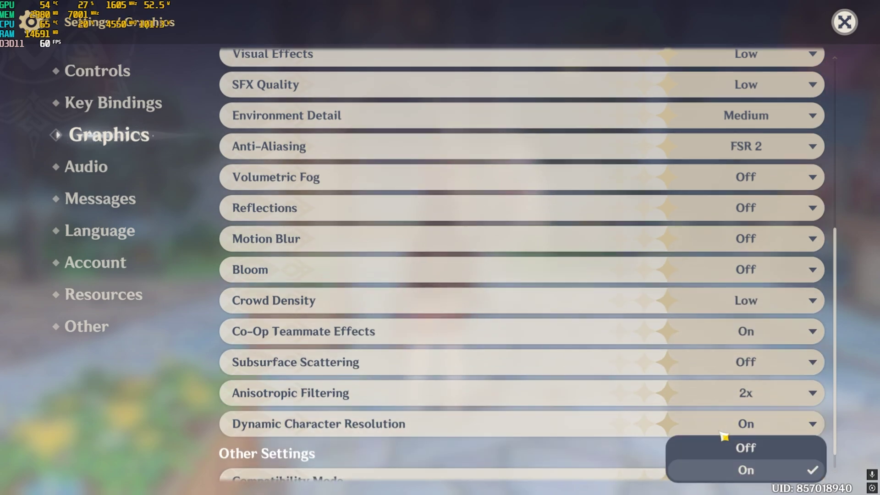
pyautogui.click(748, 470)
pyautogui.scroll(-1, 403, 414)
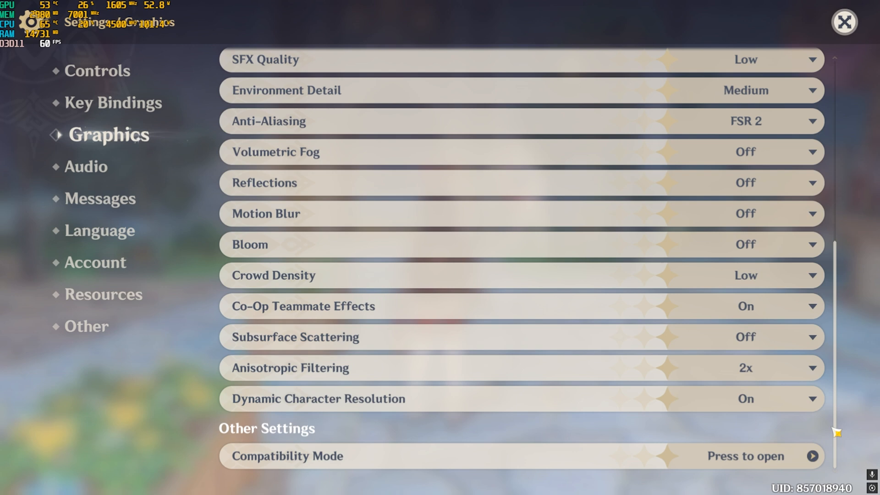
pyautogui.click(749, 399)
pyautogui.click(759, 422)
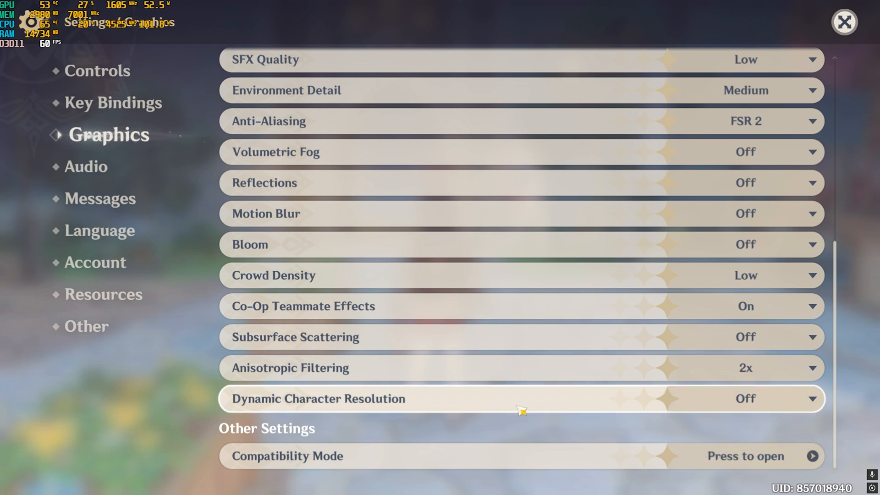
pyautogui.click(844, 22)
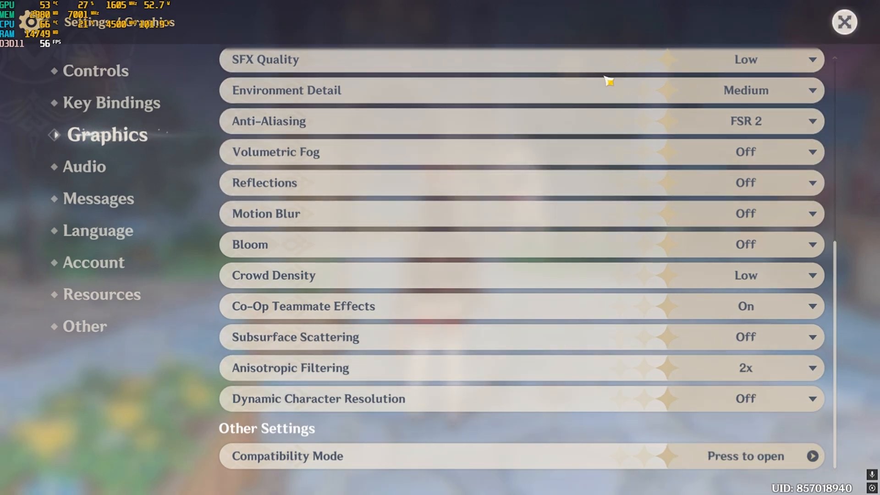
# Resume play and run Lisa forward to climb onto the stone wall
pyautogui.press('Escape')
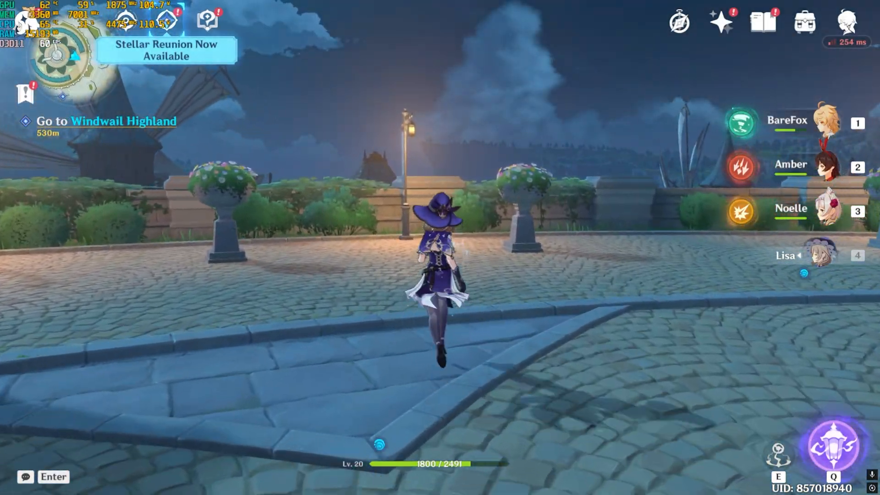
pyautogui.press('w')
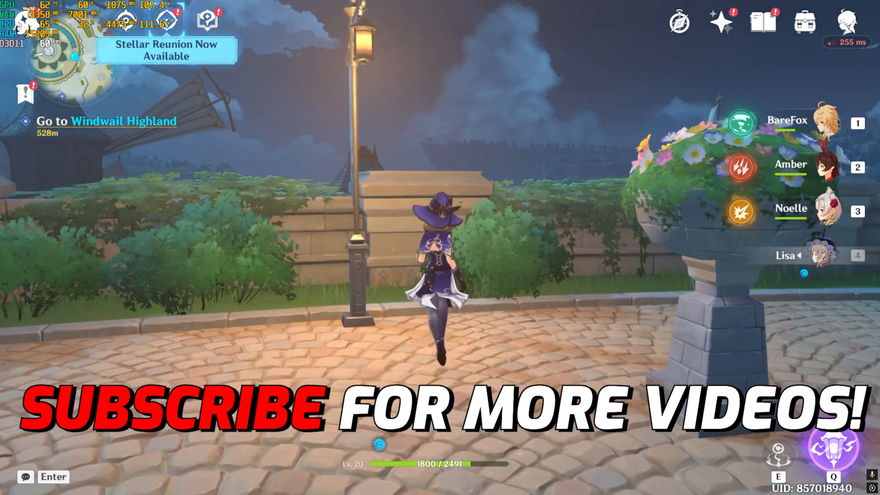
pyautogui.press('w')
pyautogui.press('space')
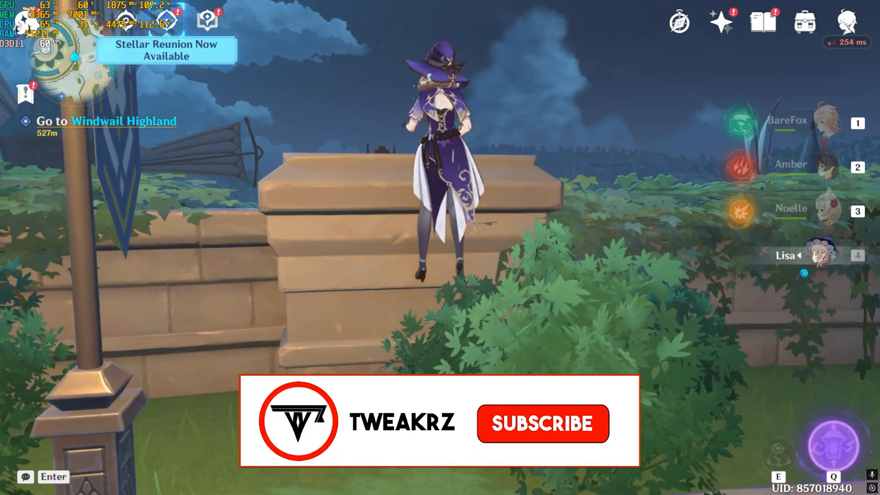